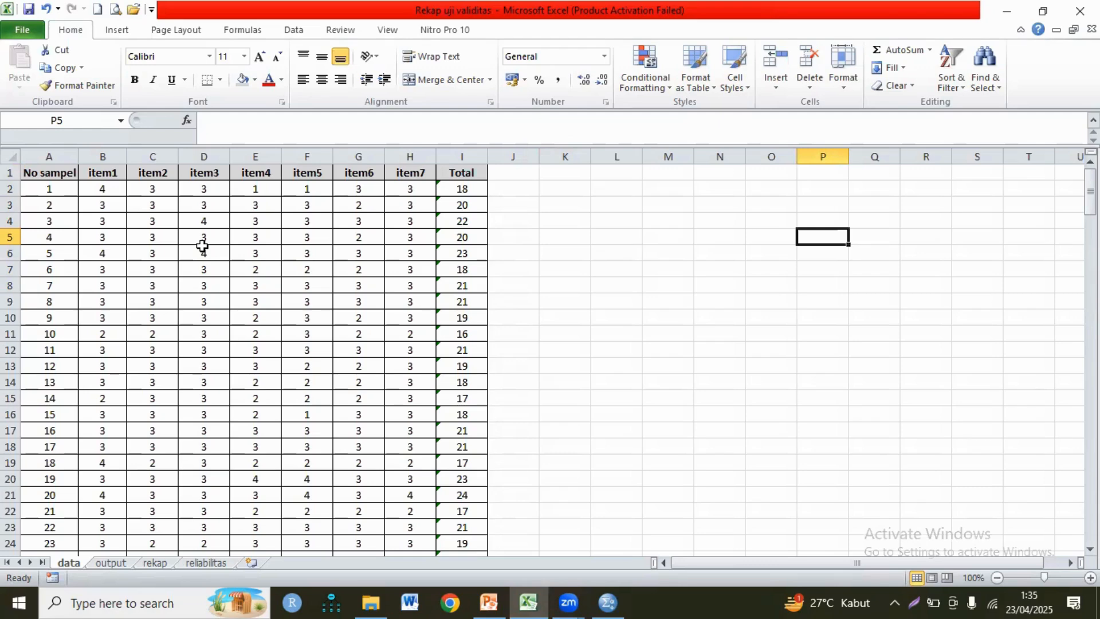
# Step: Examine the data sheet's sample numbers, item1 to item7 headers, item scores and the formula in the Total column
pyautogui.click(49, 189)
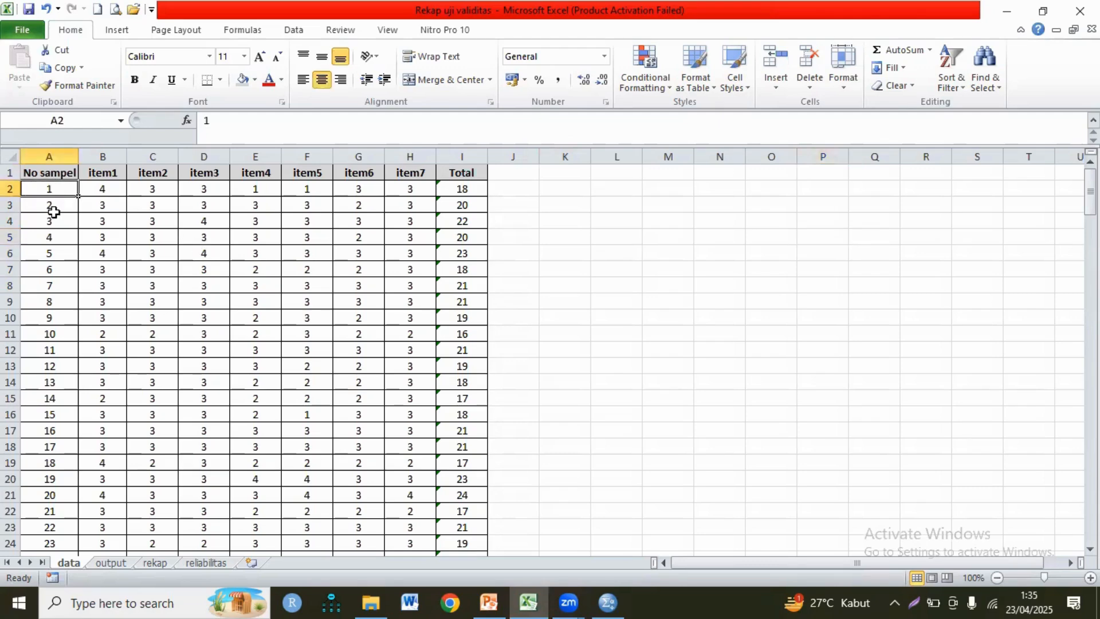
pyautogui.click(53, 208)
pyautogui.click(55, 220)
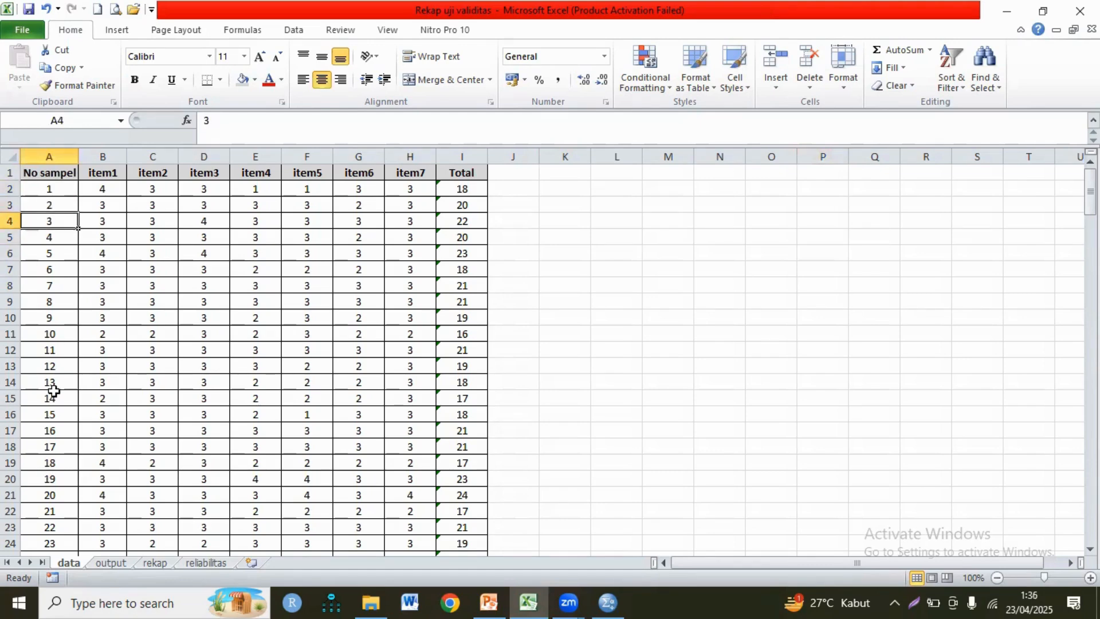
pyautogui.click(112, 175)
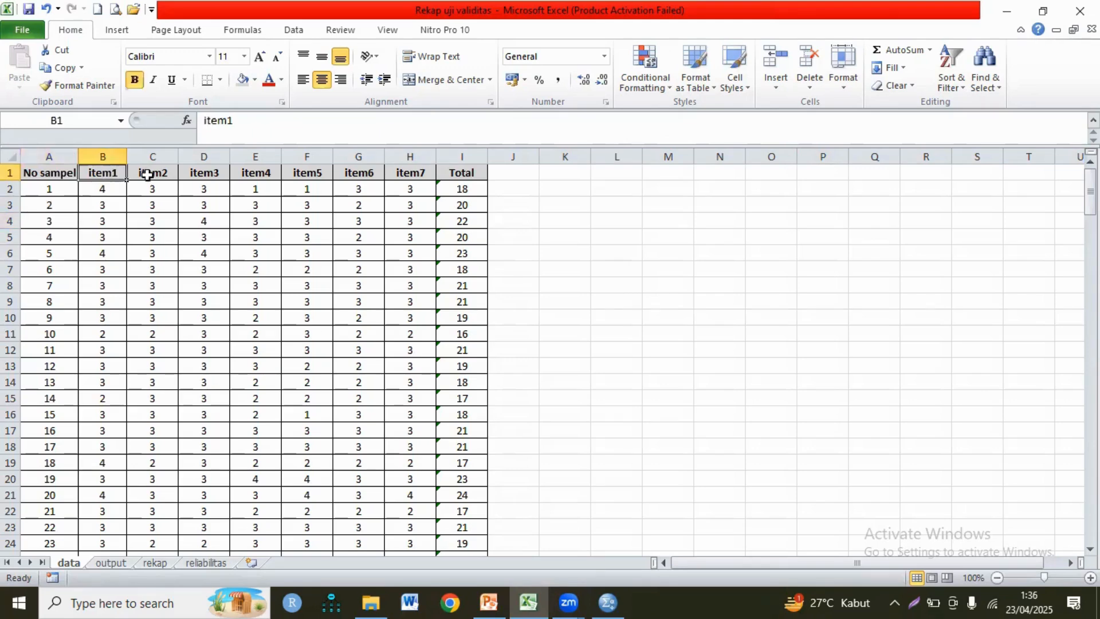
pyautogui.click(152, 172)
pyautogui.click(410, 173)
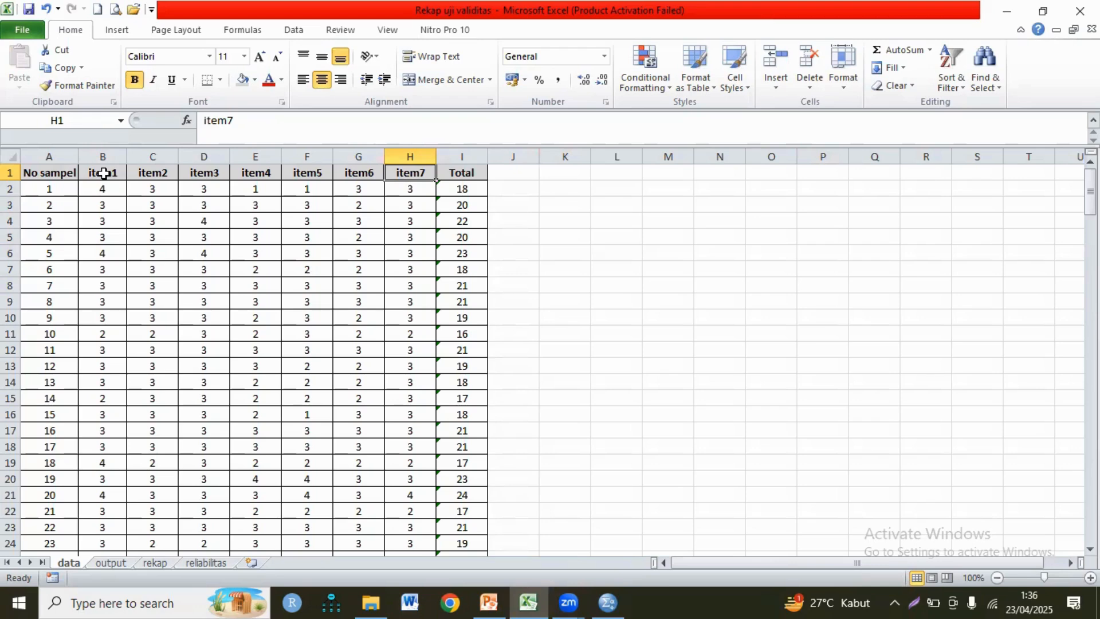
pyautogui.click(469, 173)
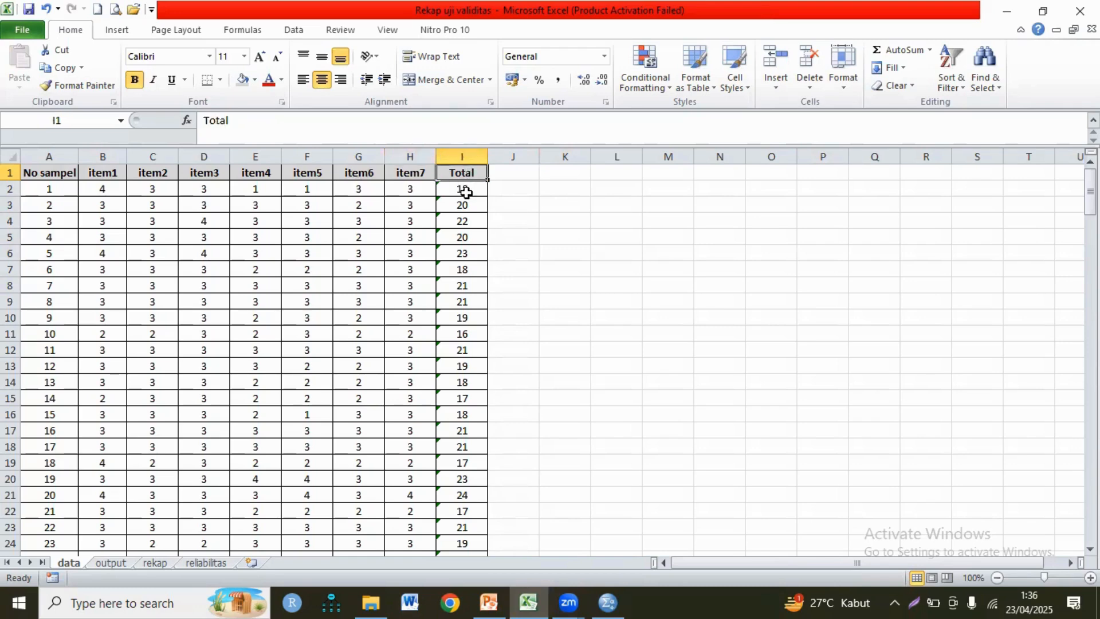
pyautogui.click(108, 191)
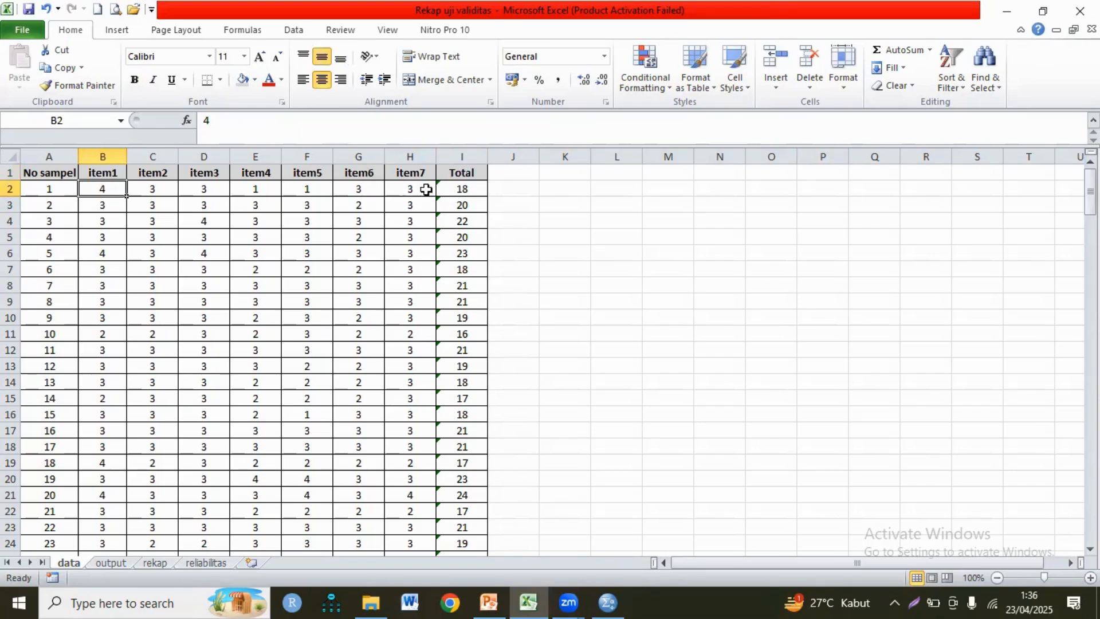
pyautogui.click(465, 192)
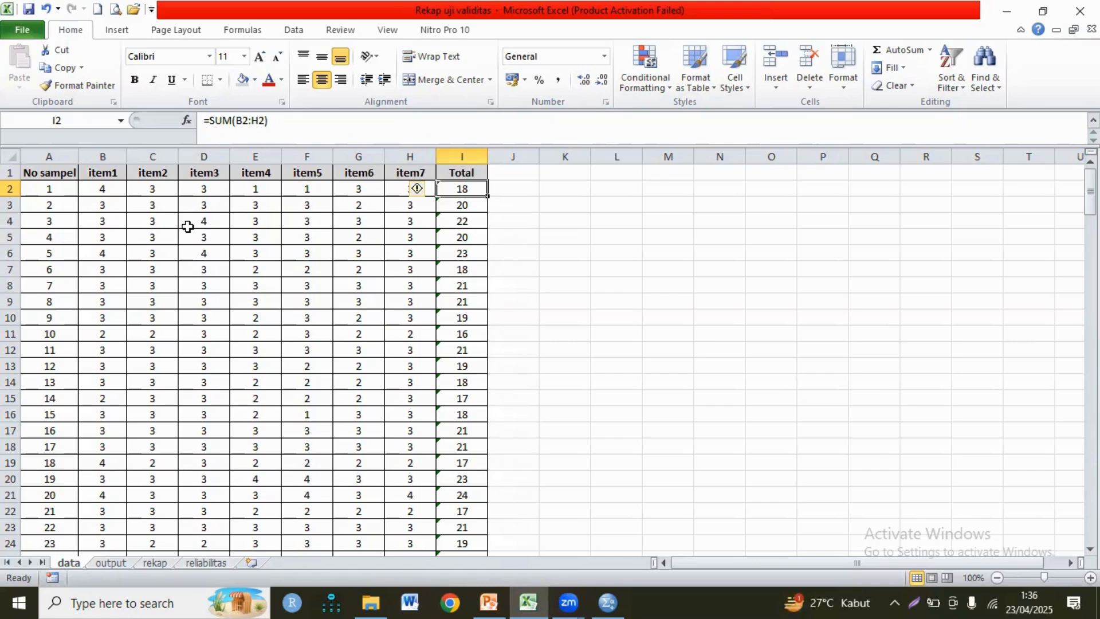
# Step: Copy the item and total scores in B2:I192 and paste them into the empty data grid in SPSS Statistics
pyautogui.click(111, 190)
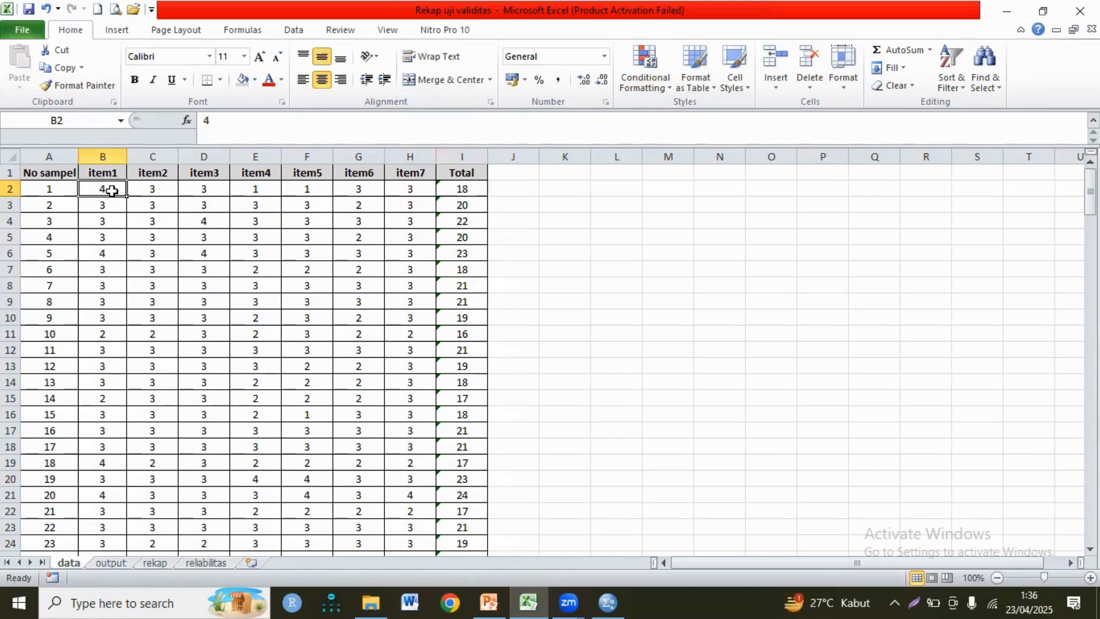
pyautogui.hotkey('ctrl', 'shift', 'Right')
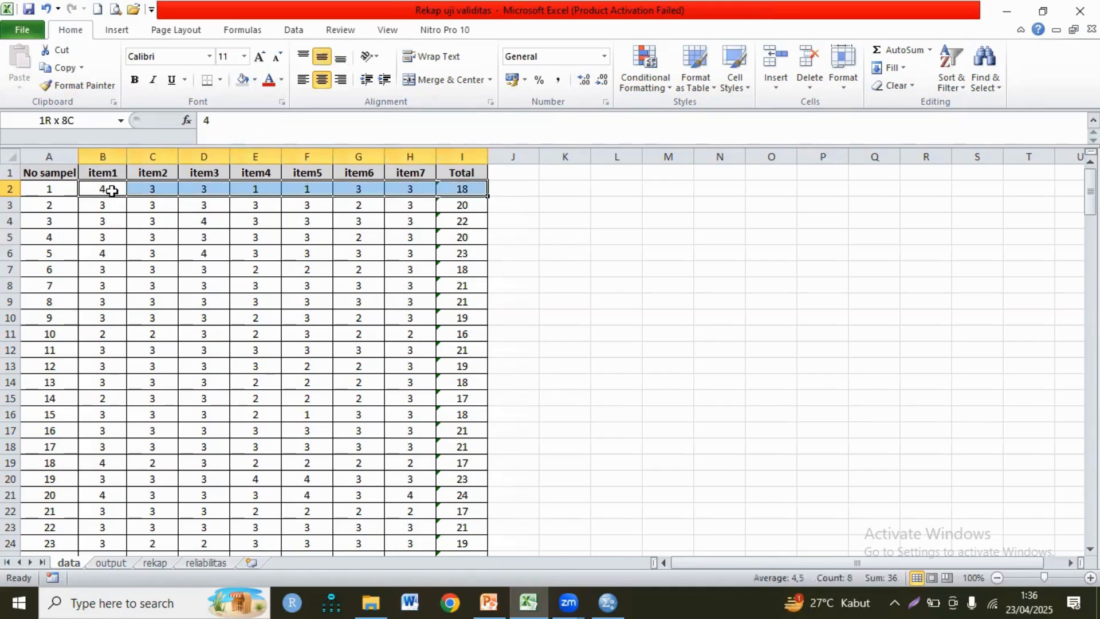
pyautogui.hotkey('ctrl', 'shift', 'Down')
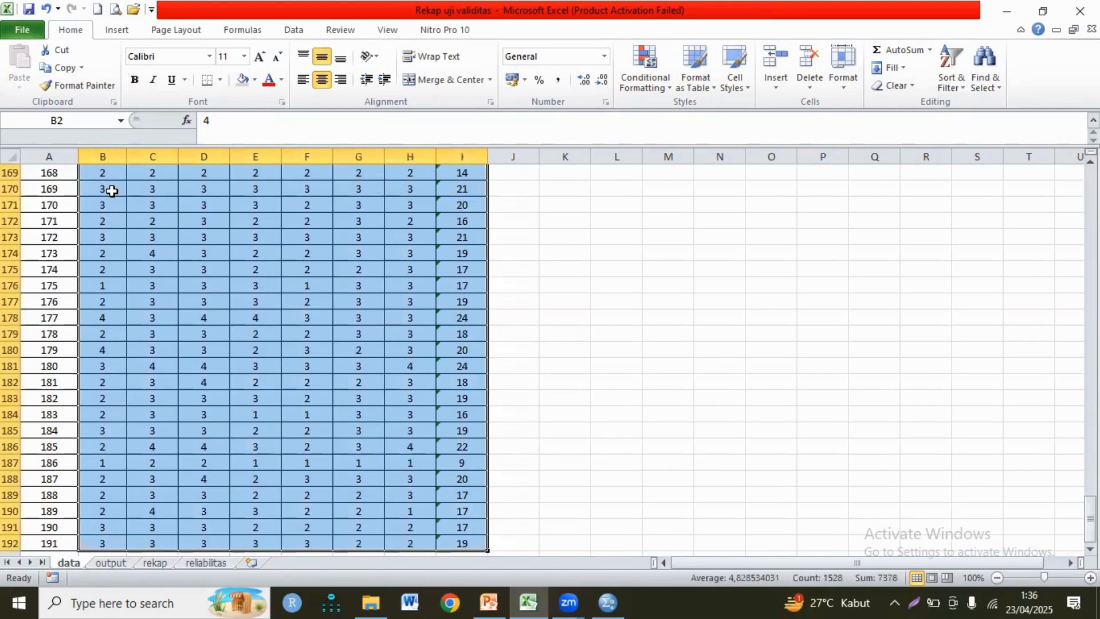
pyautogui.hotkey('ctrl', 'c')
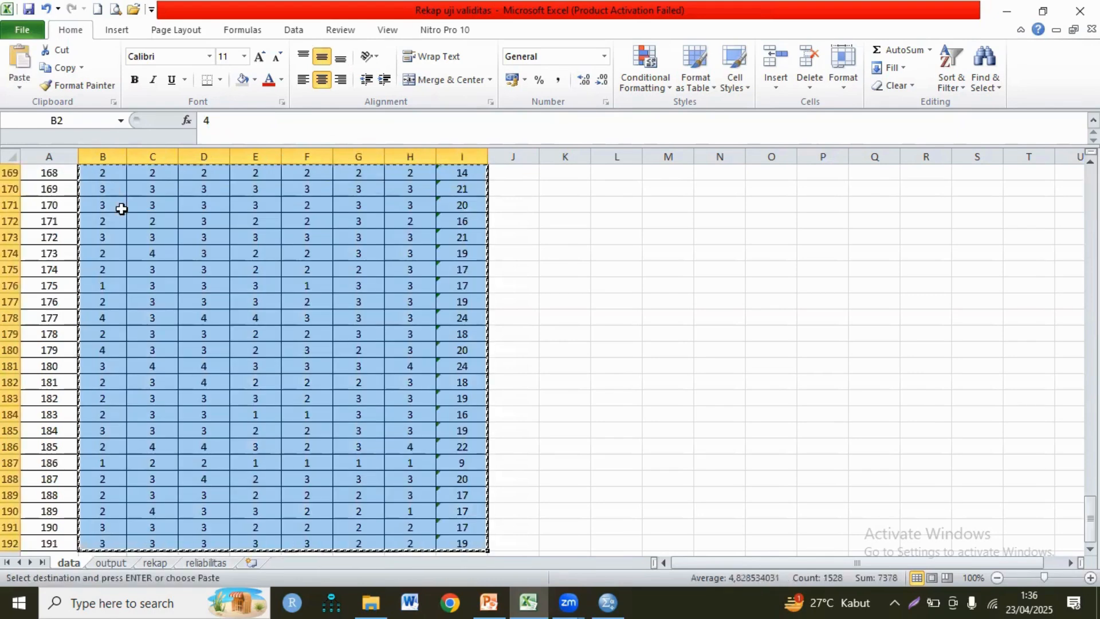
pyautogui.click(611, 600)
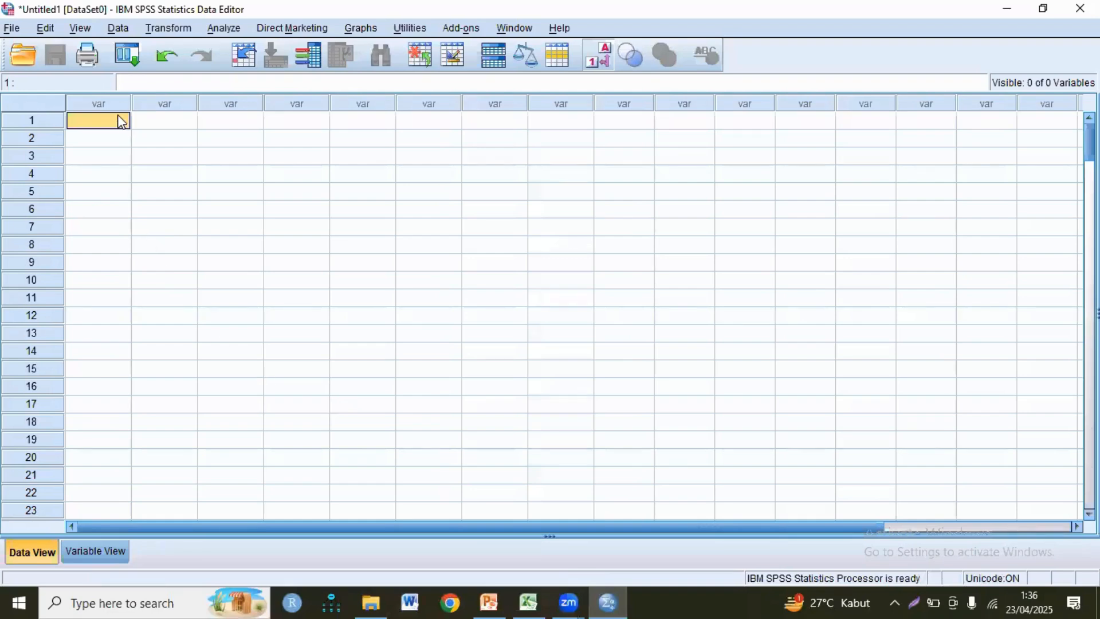
pyautogui.hotkey('ctrl', 'v')
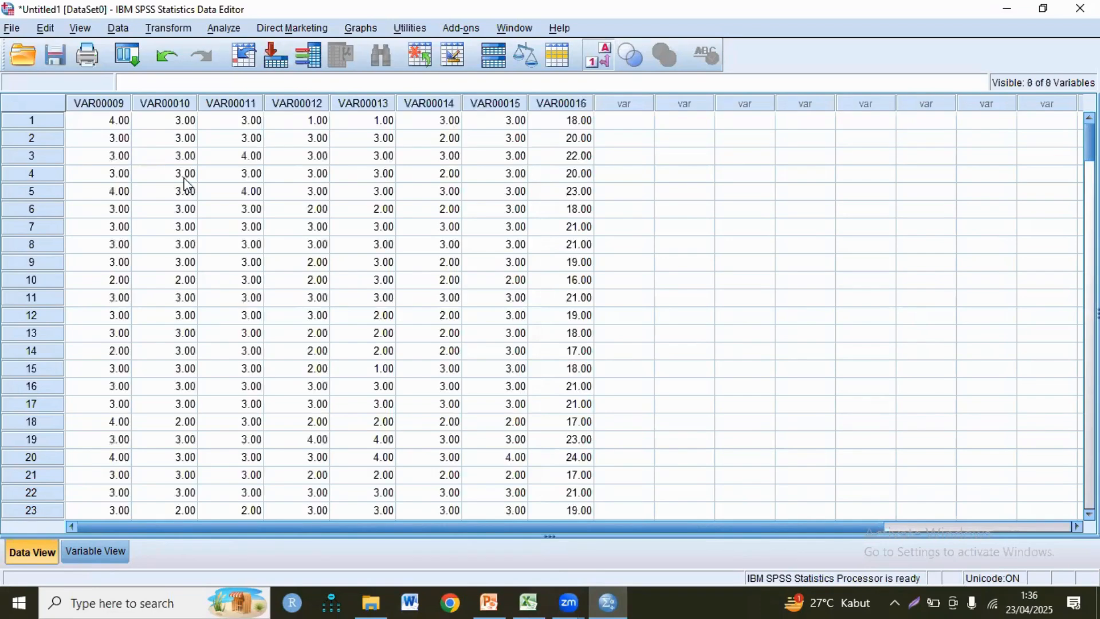
# Step: Select the first variable's name in the SPSS variable definitions, and return to the header row of the Excel data sheet
pyautogui.click(95, 551)
pyautogui.click(115, 107)
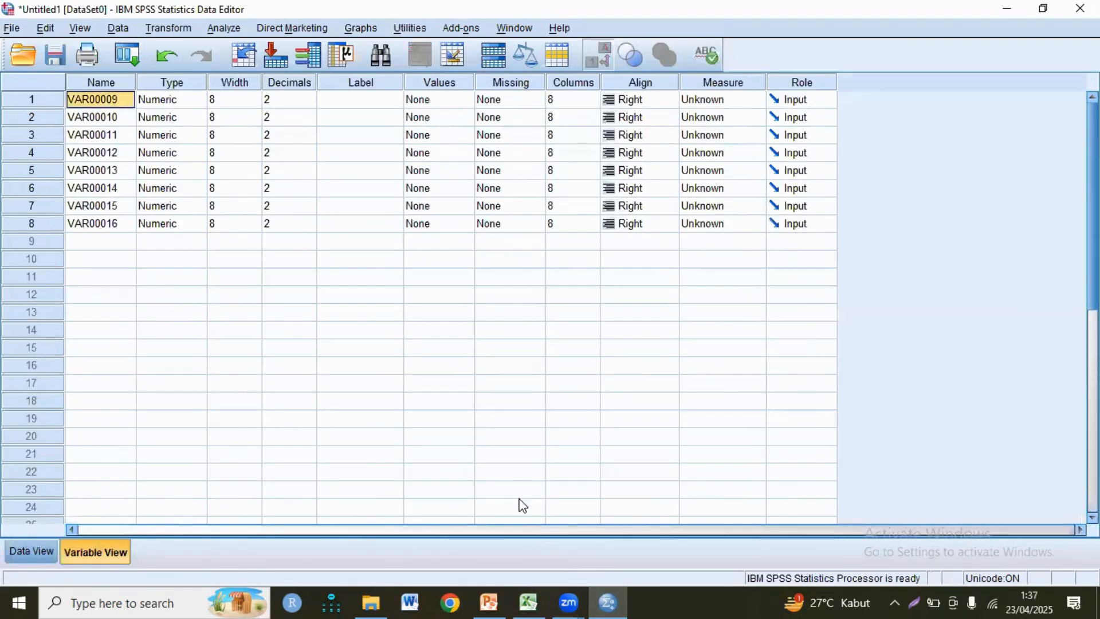
pyautogui.click(528, 602)
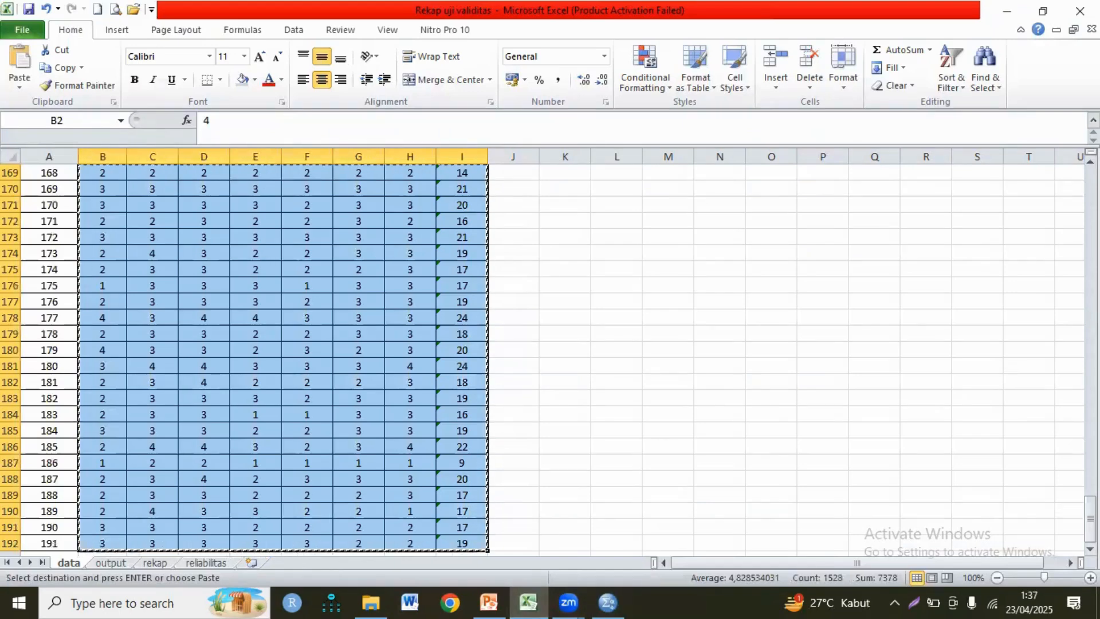
pyautogui.moveTo(1090, 518); pyautogui.dragTo(1089, 198)
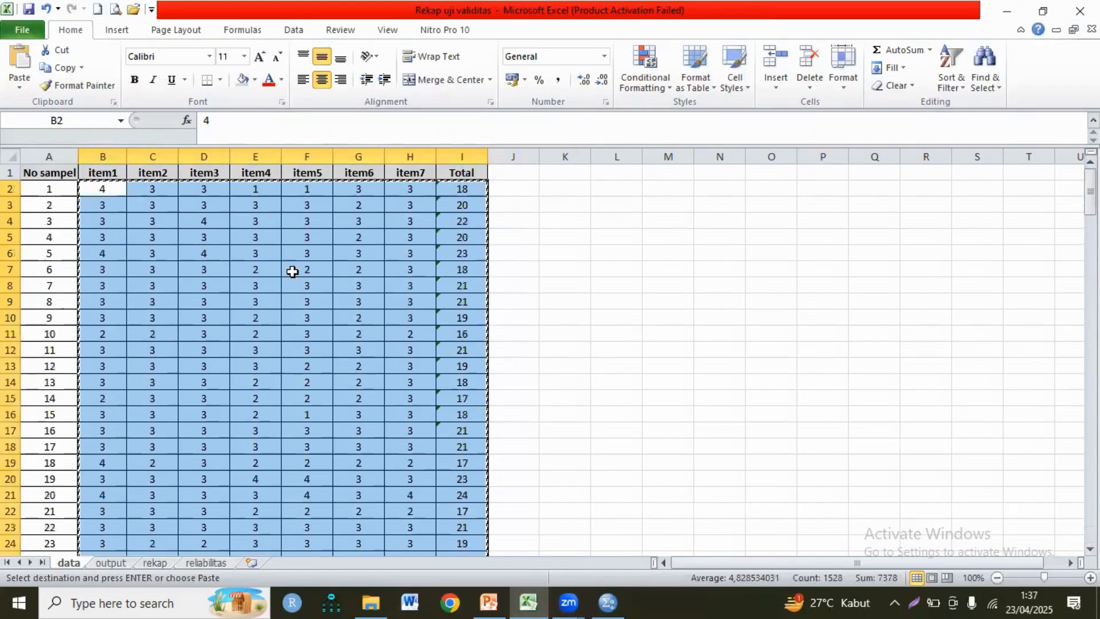
pyautogui.click(112, 171)
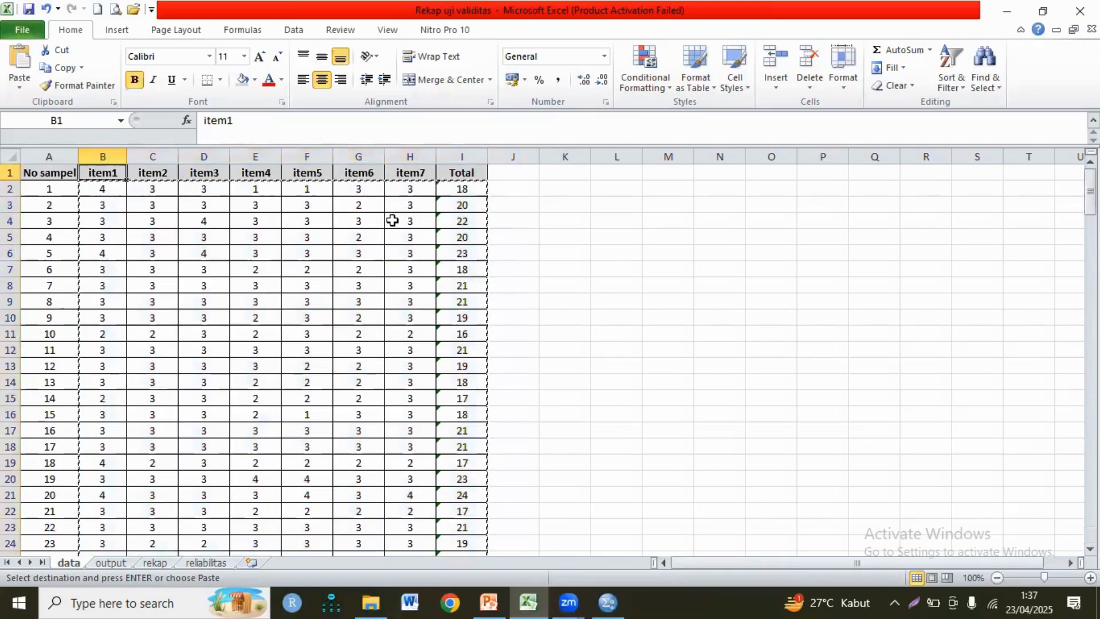
pyautogui.keyDown('shift'); pyautogui.click(459, 171); pyautogui.keyUp('shift')
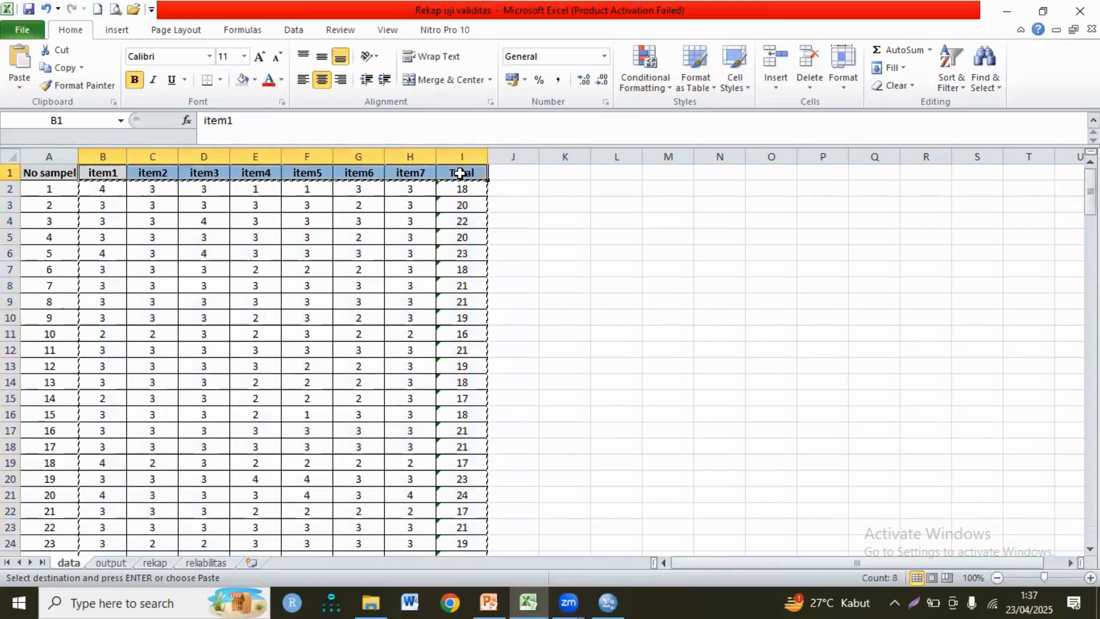
pyautogui.doubleClick(563, 173)
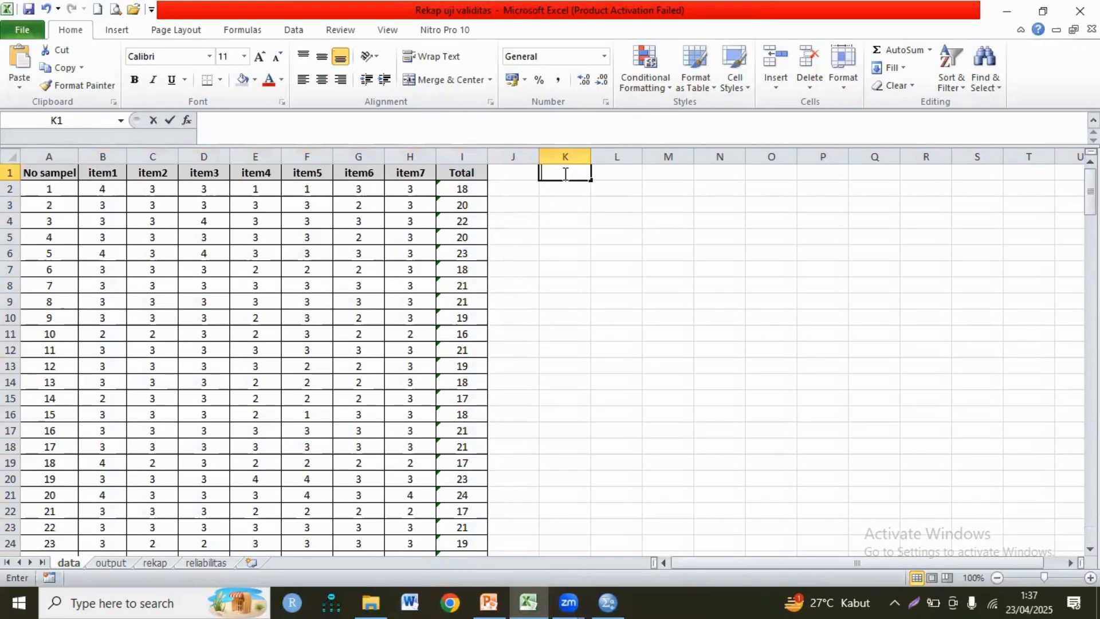
pyautogui.click(557, 201)
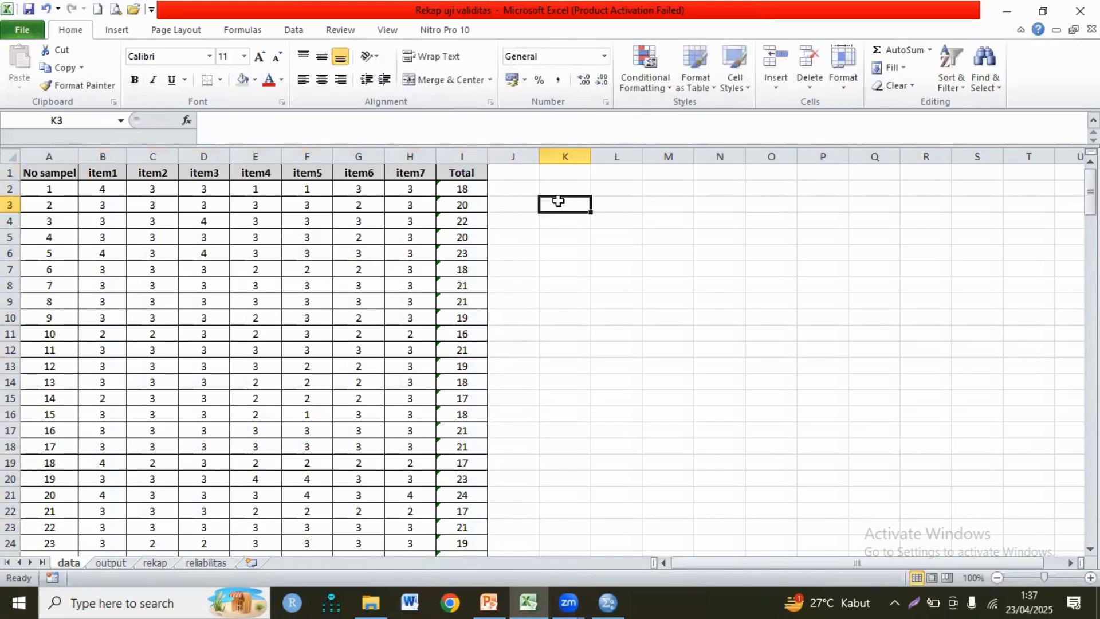
pyautogui.rightClick(558, 201)
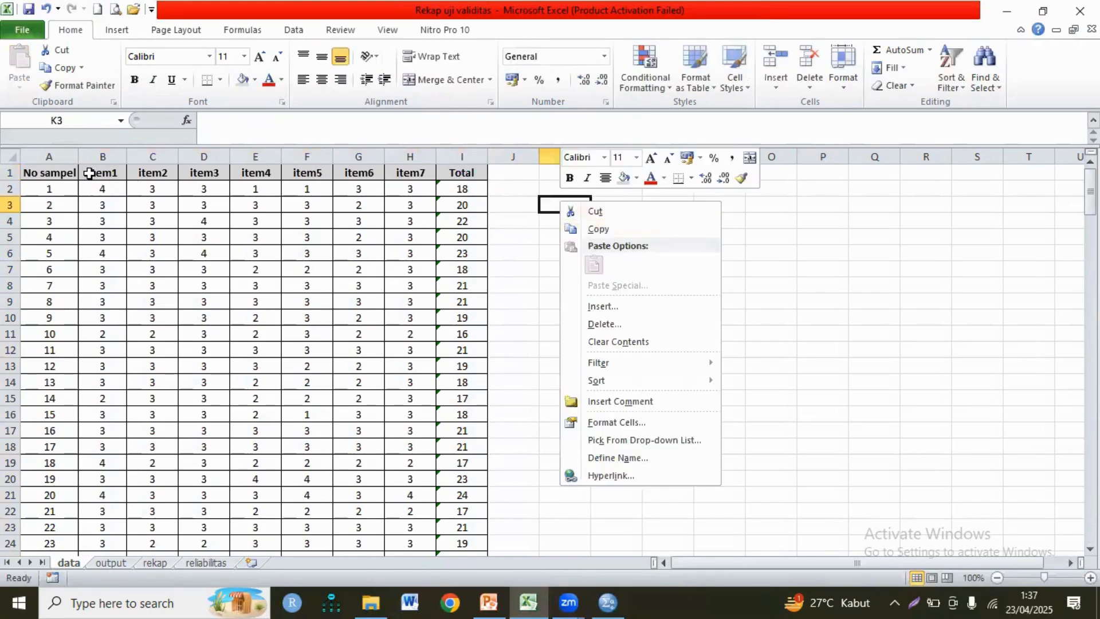
# Step: Copy the headers item1 to Total in B1:I1 and paste them transposed into a column starting at K2
pyautogui.click(89, 173)
pyautogui.keyDown('shift'); pyautogui.click(462, 173); pyautogui.keyUp('shift')
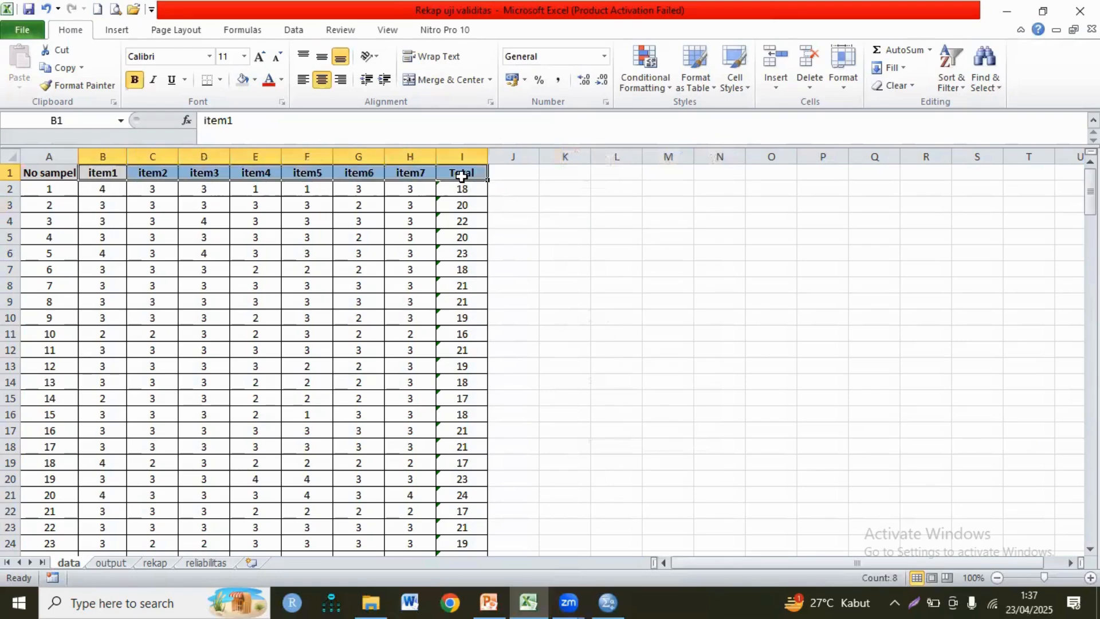
pyautogui.hotkey('ctrl', 'c')
pyautogui.click(567, 188)
pyautogui.rightClick(570, 189)
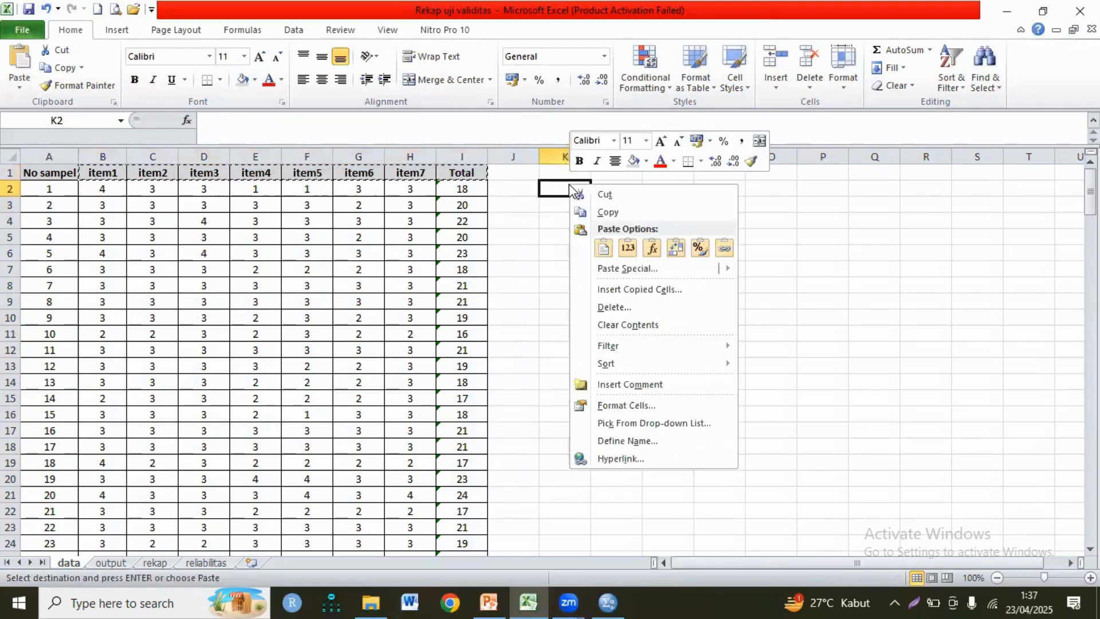
pyautogui.click(699, 247)
pyautogui.click(680, 247)
pyautogui.hotkey('ctrl', 'c')
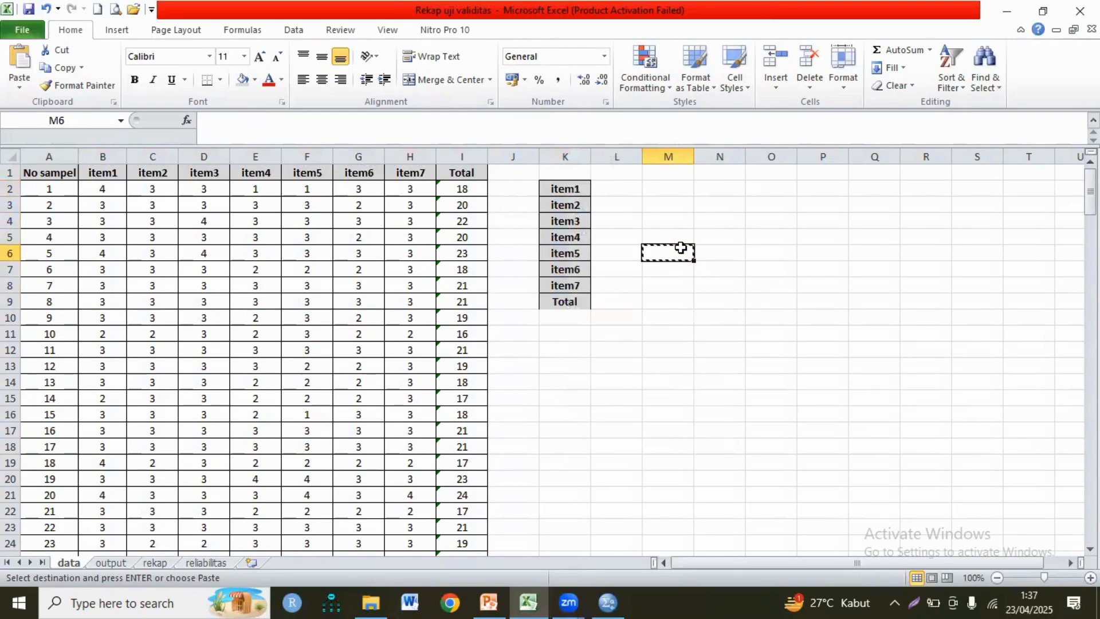
# Step: Copy the vertical header list in K2:K9 and paste it over the eight variable names in SPSS Statistics
pyautogui.moveTo(560, 189); pyautogui.dragTo(567, 299)
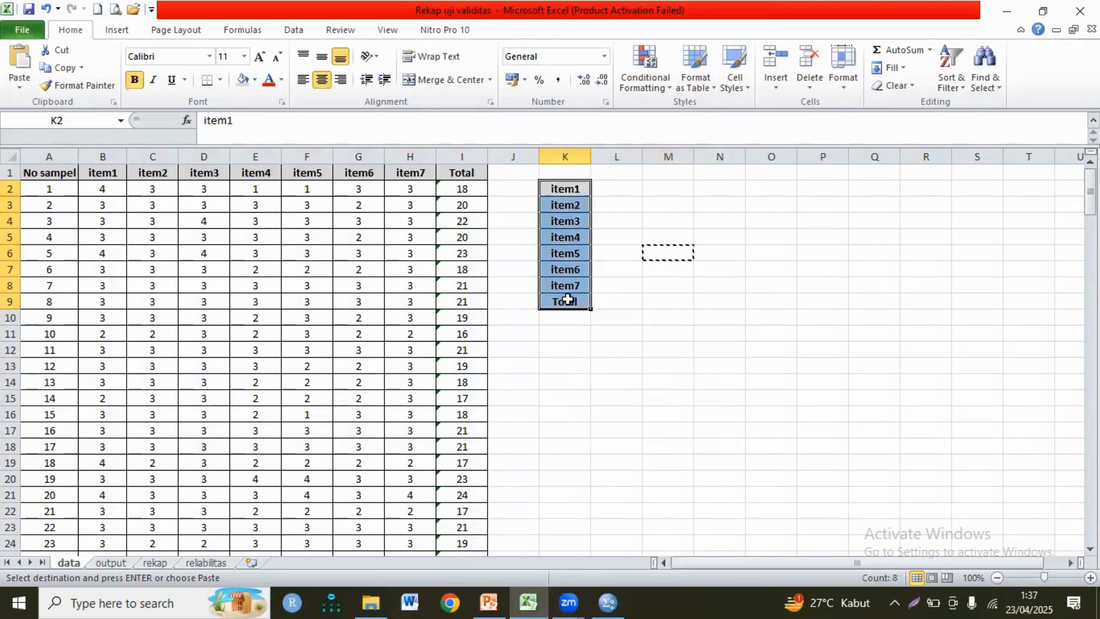
pyautogui.hotkey('ctrl', 'c')
pyautogui.click(608, 602)
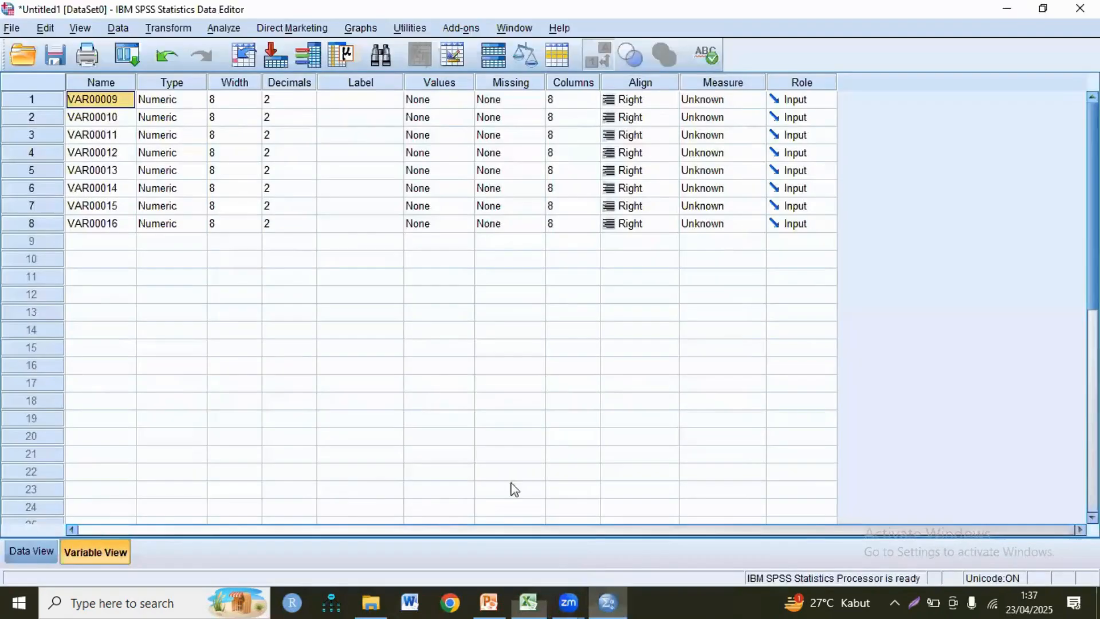
pyautogui.hotkey('ctrl', 'v')
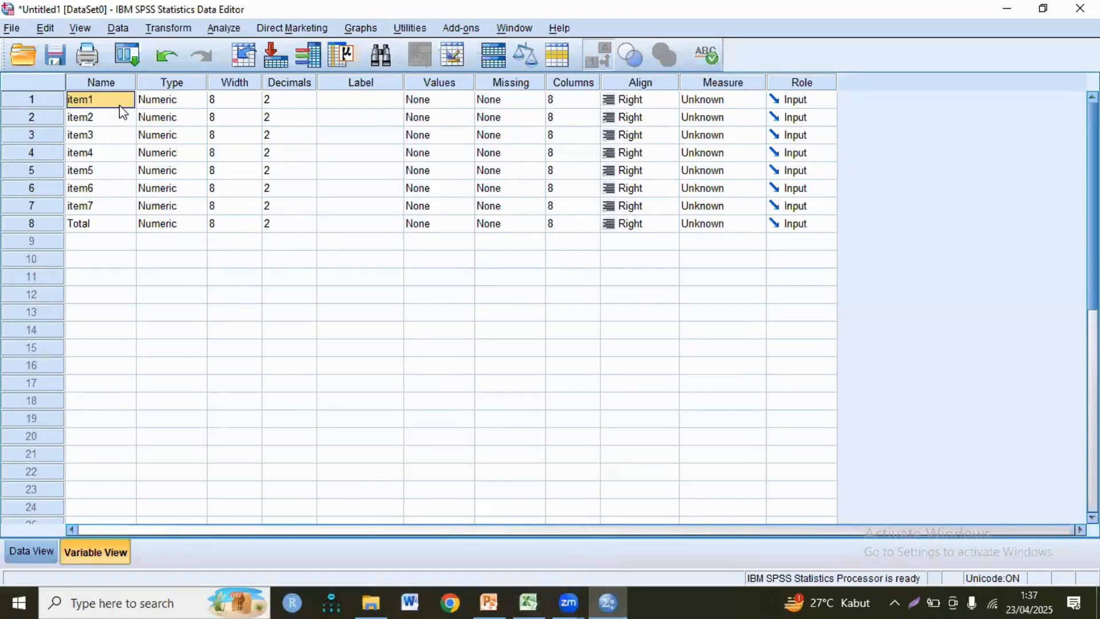
# Step: Set the decimals of item1 through item7 and Total to 0, and check the values in the data grid
pyautogui.click(349, 99)
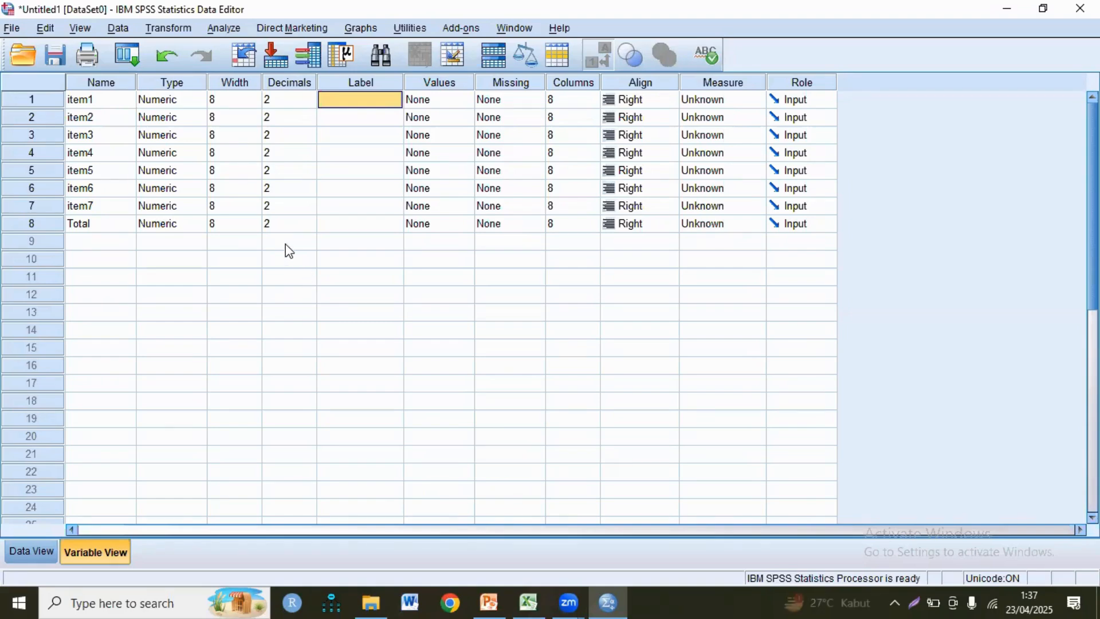
pyautogui.click(290, 84)
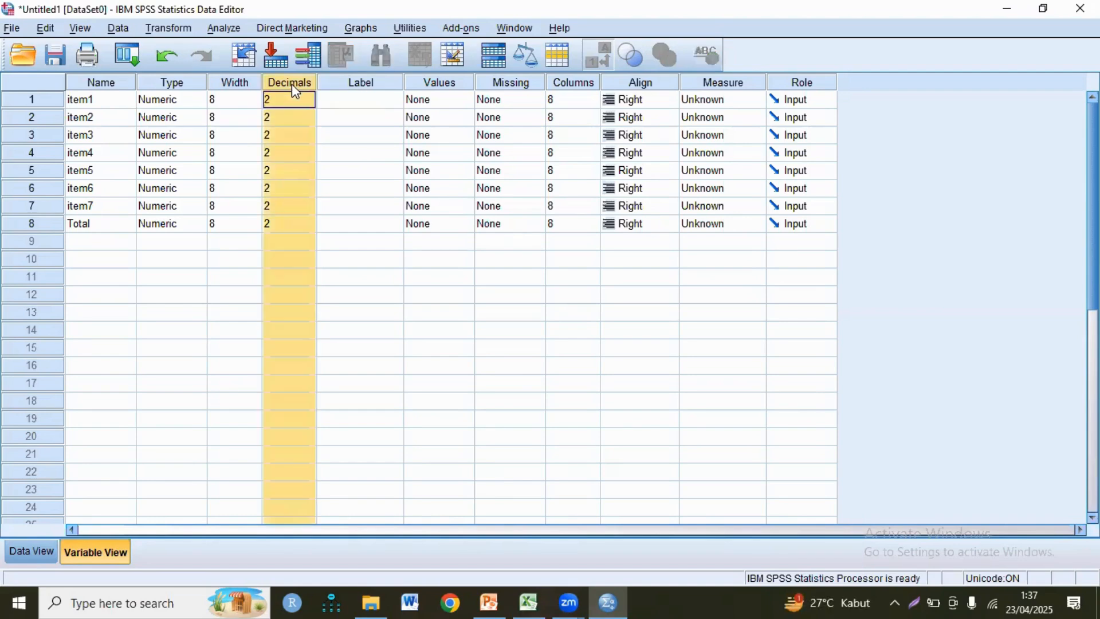
pyautogui.click(331, 102)
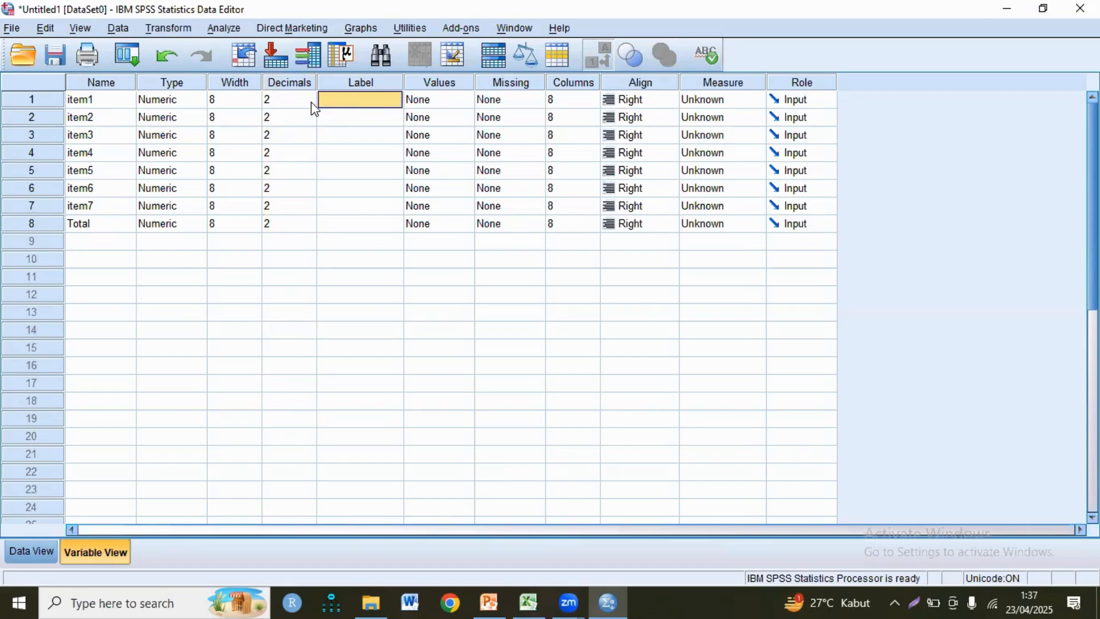
pyautogui.click(311, 102)
pyautogui.click(310, 105)
pyautogui.click(310, 104)
pyautogui.click(310, 122)
pyautogui.click(309, 123)
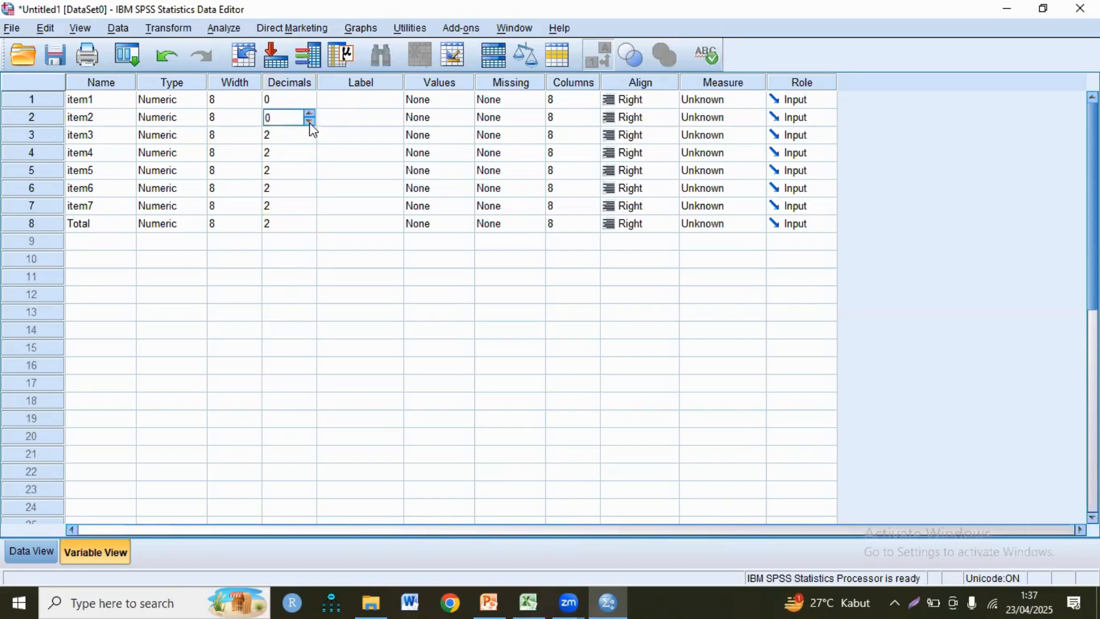
pyautogui.click(310, 139)
pyautogui.click(309, 154)
pyautogui.click(309, 155)
pyautogui.click(309, 155)
pyautogui.click(309, 174)
pyautogui.click(309, 176)
pyautogui.click(309, 175)
pyautogui.click(312, 195)
pyautogui.click(310, 193)
pyautogui.click(310, 193)
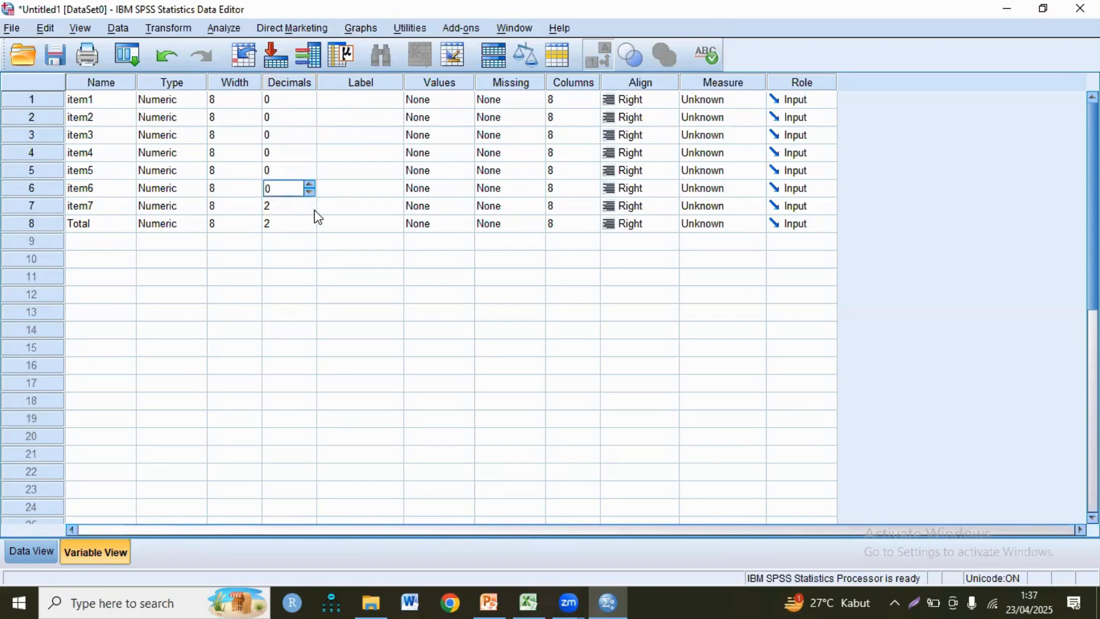
pyautogui.click(313, 205)
pyautogui.click(309, 209)
pyautogui.click(310, 210)
pyautogui.click(312, 230)
pyautogui.click(309, 227)
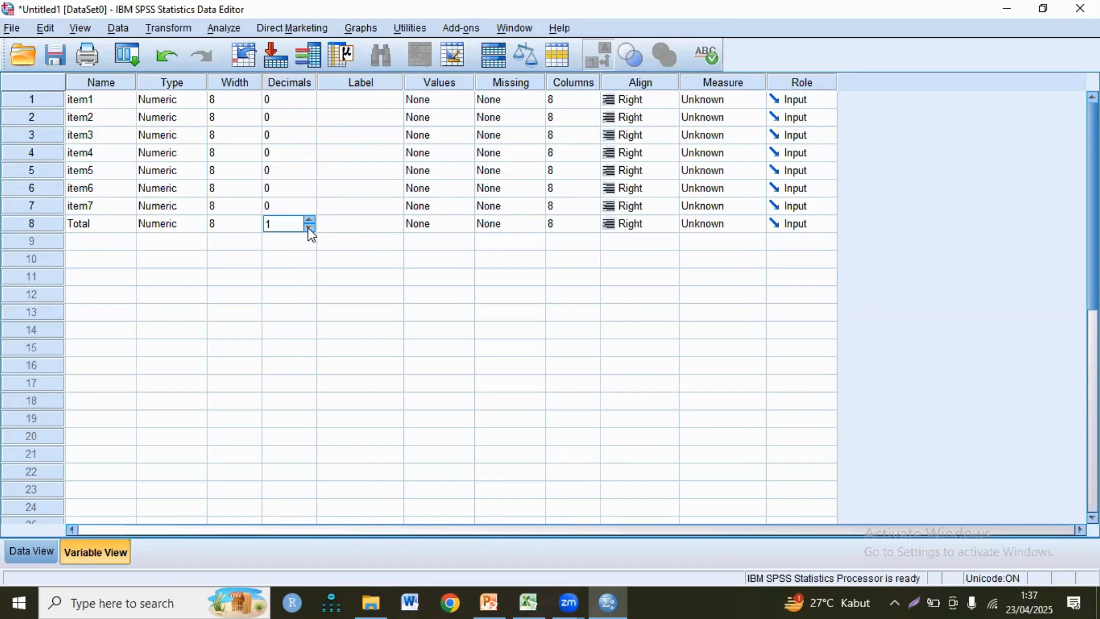
pyautogui.click(309, 228)
pyautogui.click(33, 551)
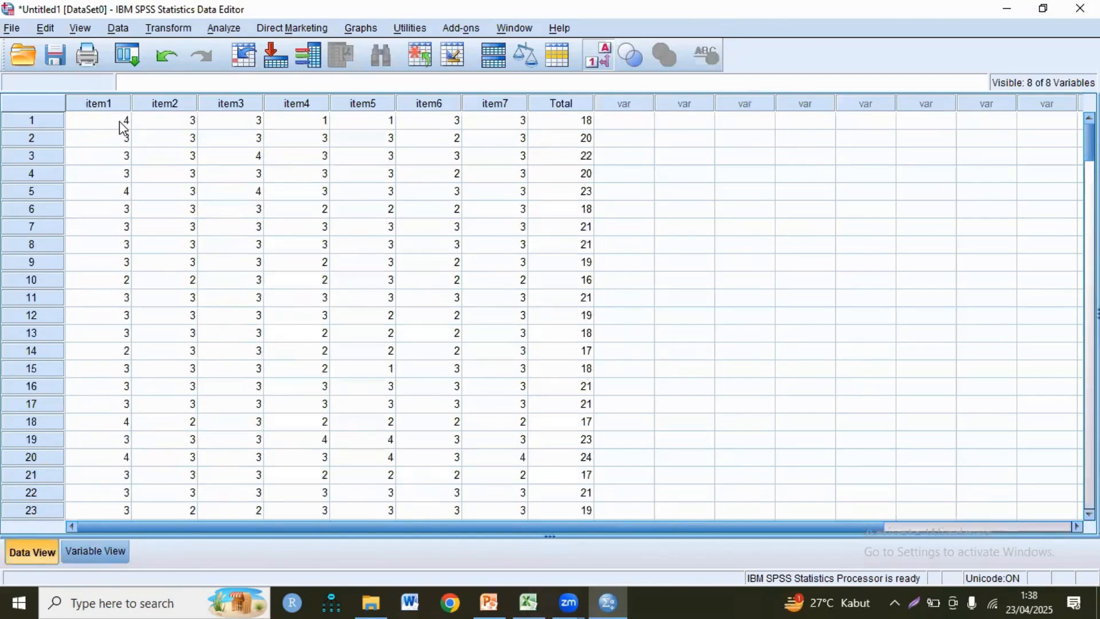
pyautogui.click(100, 544)
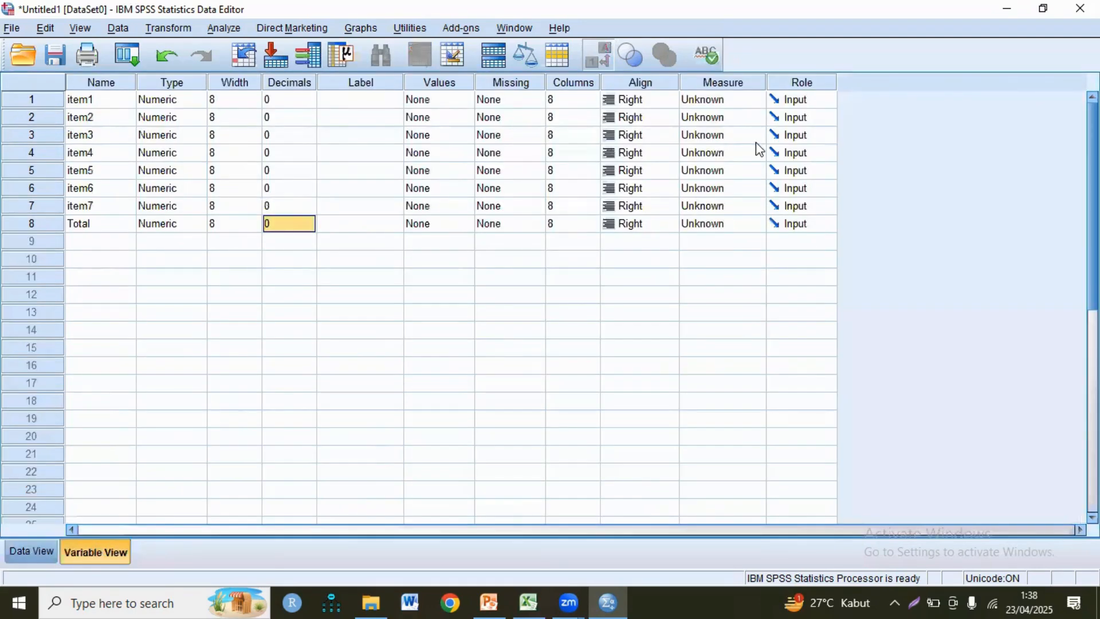
# Step: Set the measurement level of item1 to Ordinal, and check the values in the data grid
pyautogui.click(760, 101)
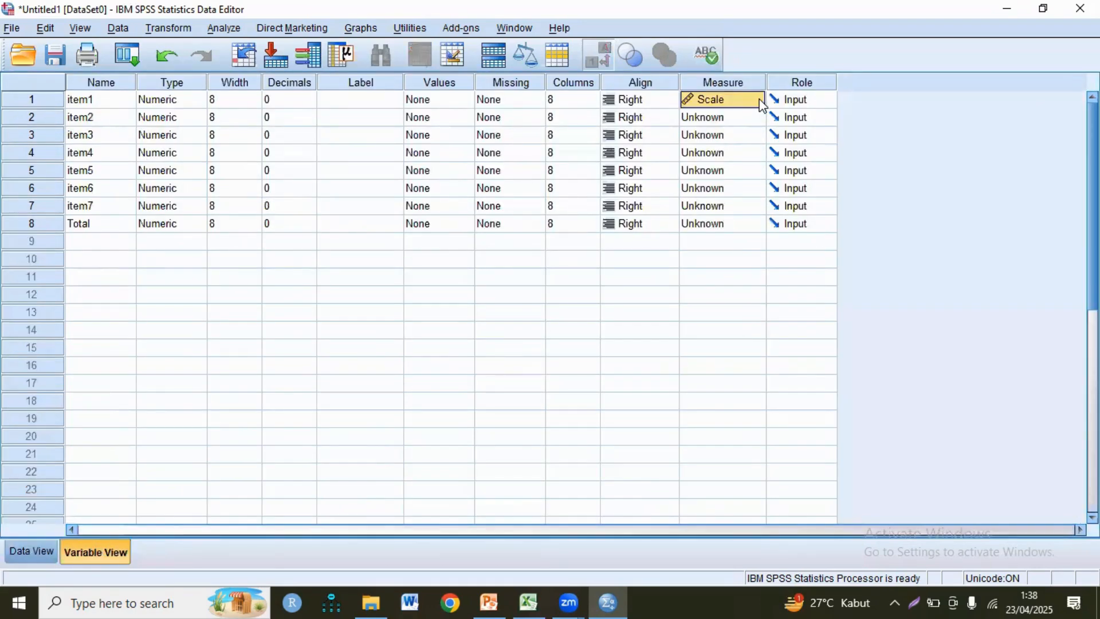
pyautogui.click(760, 101)
pyautogui.click(727, 134)
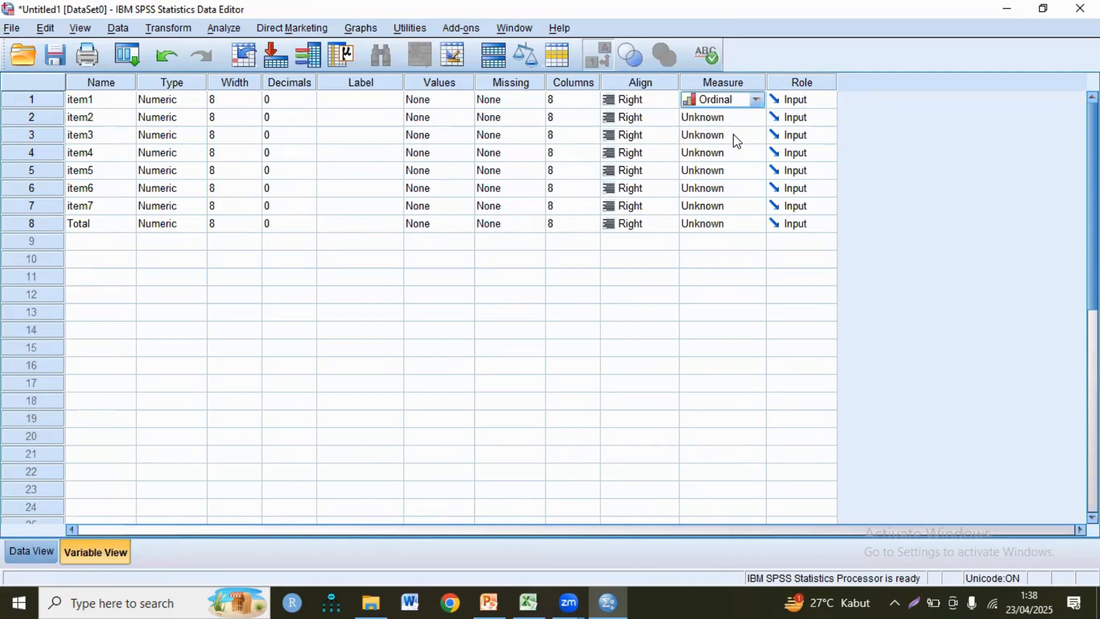
pyautogui.click(39, 549)
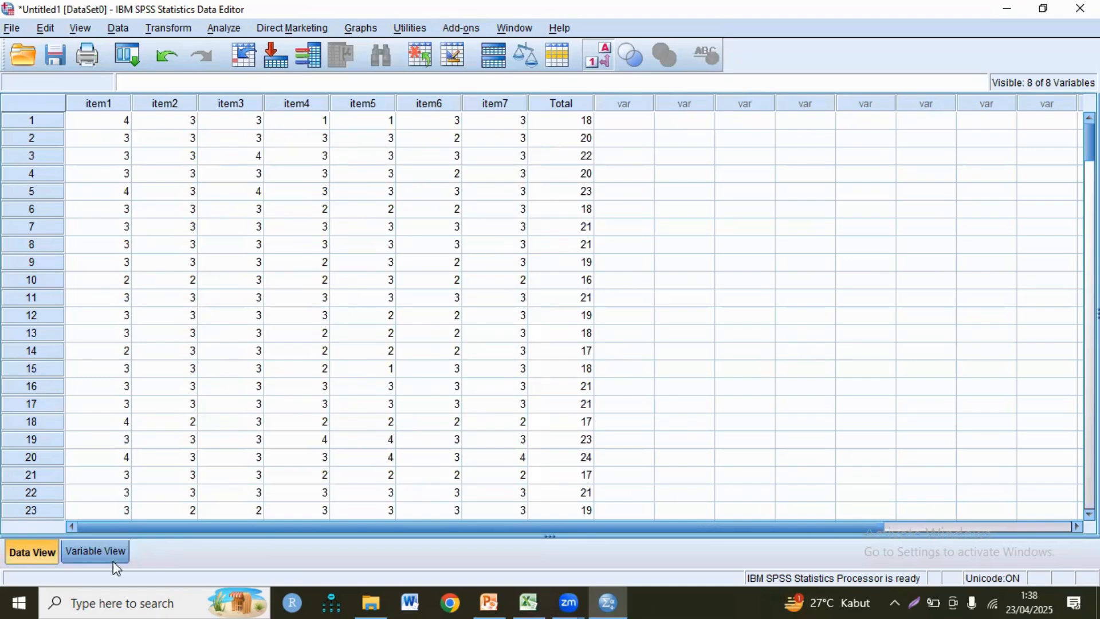
pyautogui.click(95, 553)
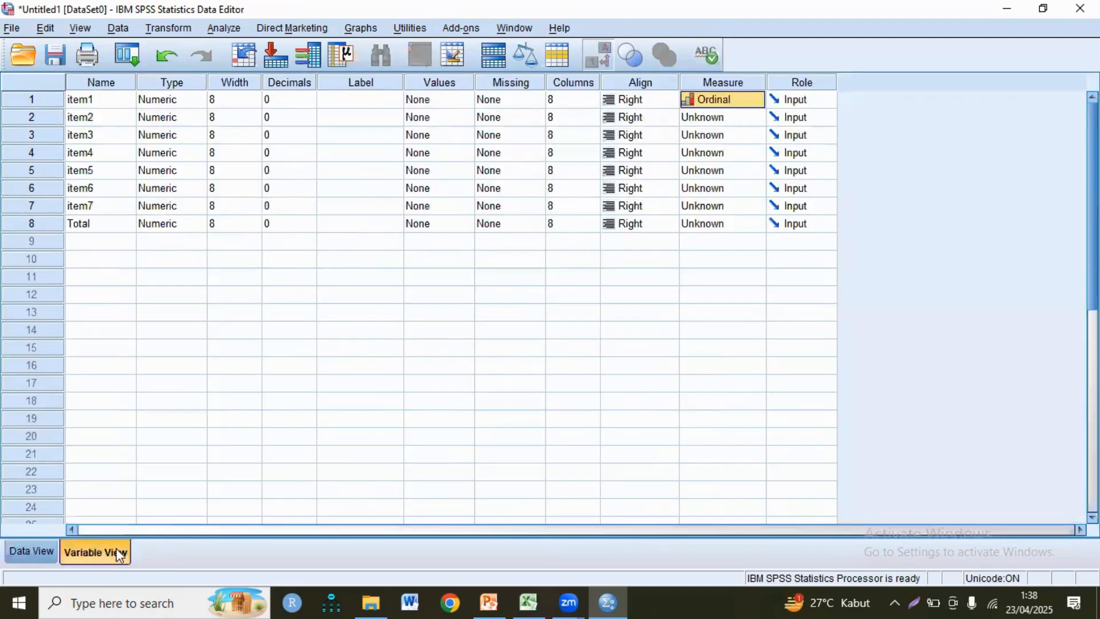
# Step: Set the measurement level of item2 through item7 to Ordinal
pyautogui.click(760, 121)
pyautogui.click(757, 118)
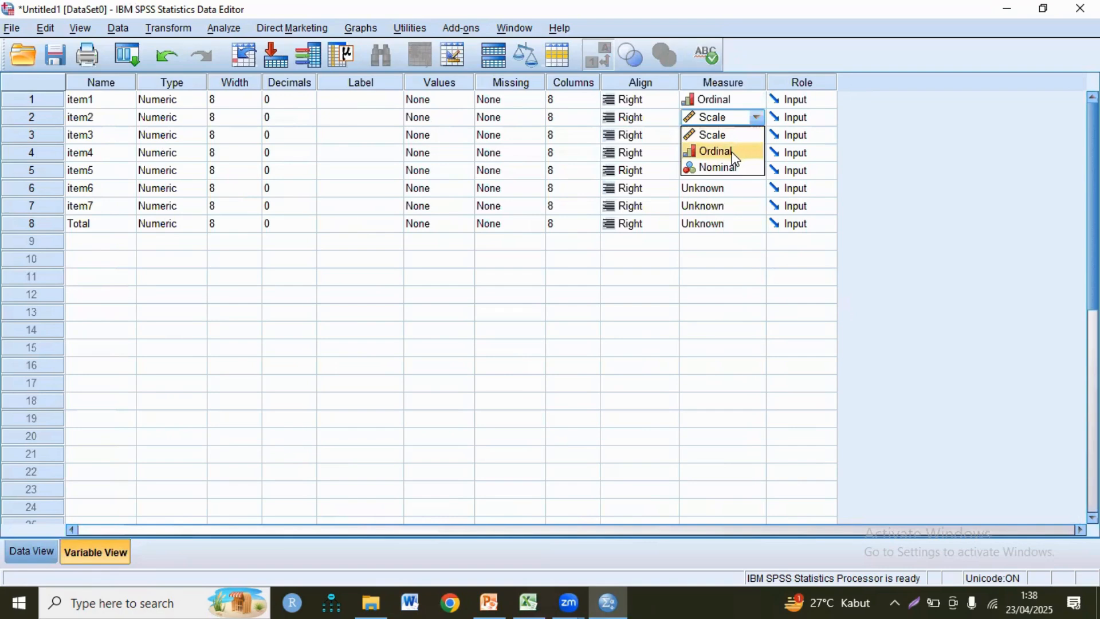
pyautogui.click(741, 150)
pyautogui.click(759, 138)
pyautogui.click(744, 167)
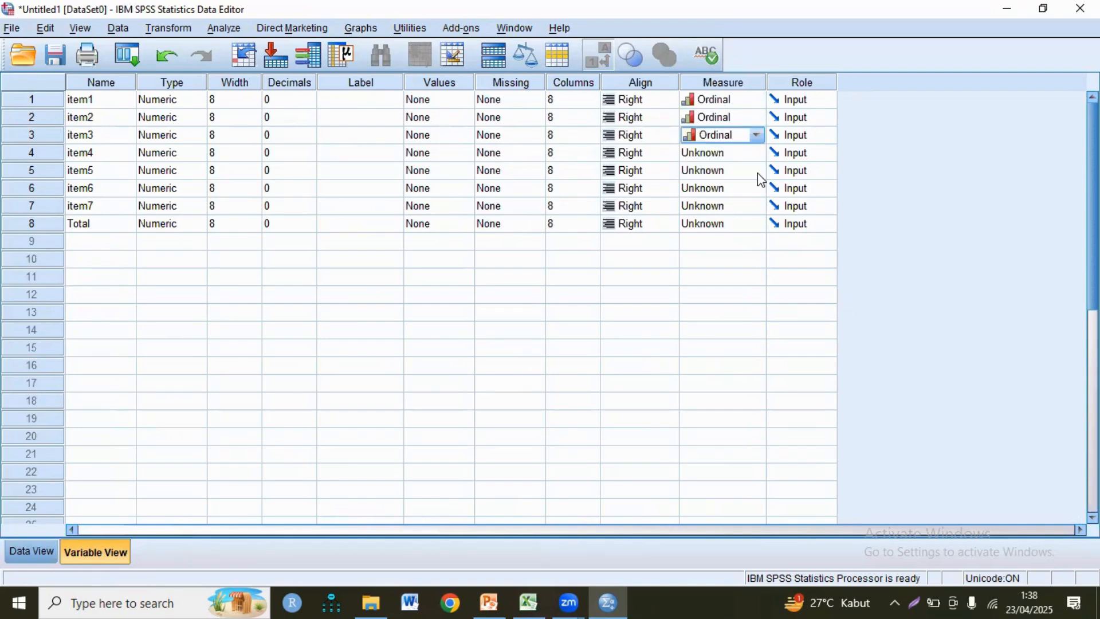
pyautogui.click(757, 153)
pyautogui.click(726, 186)
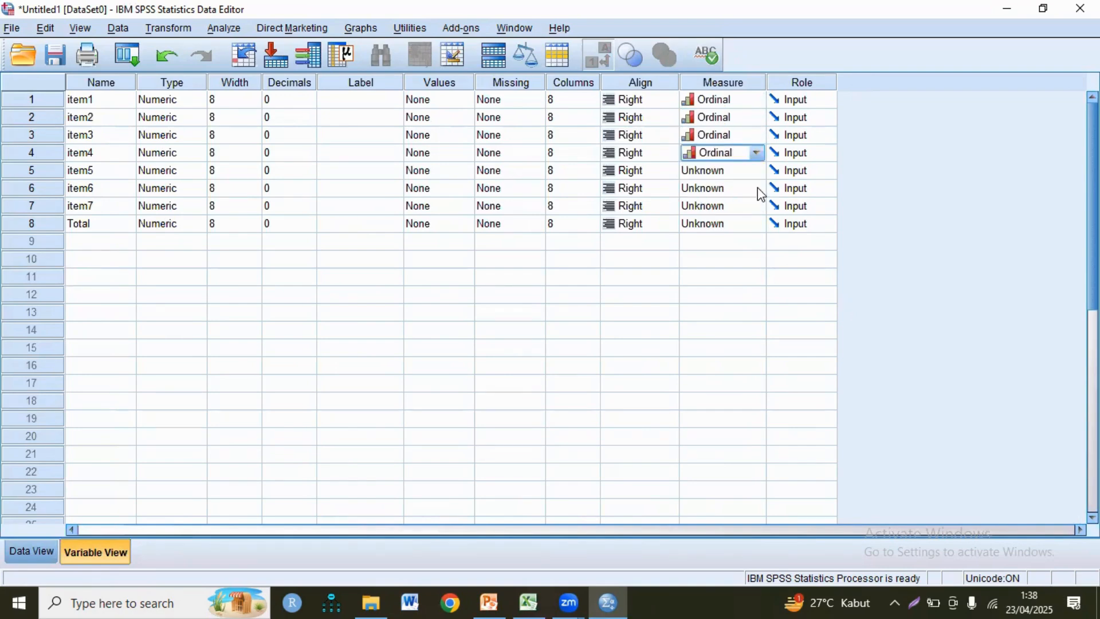
pyautogui.click(756, 171)
pyautogui.click(728, 205)
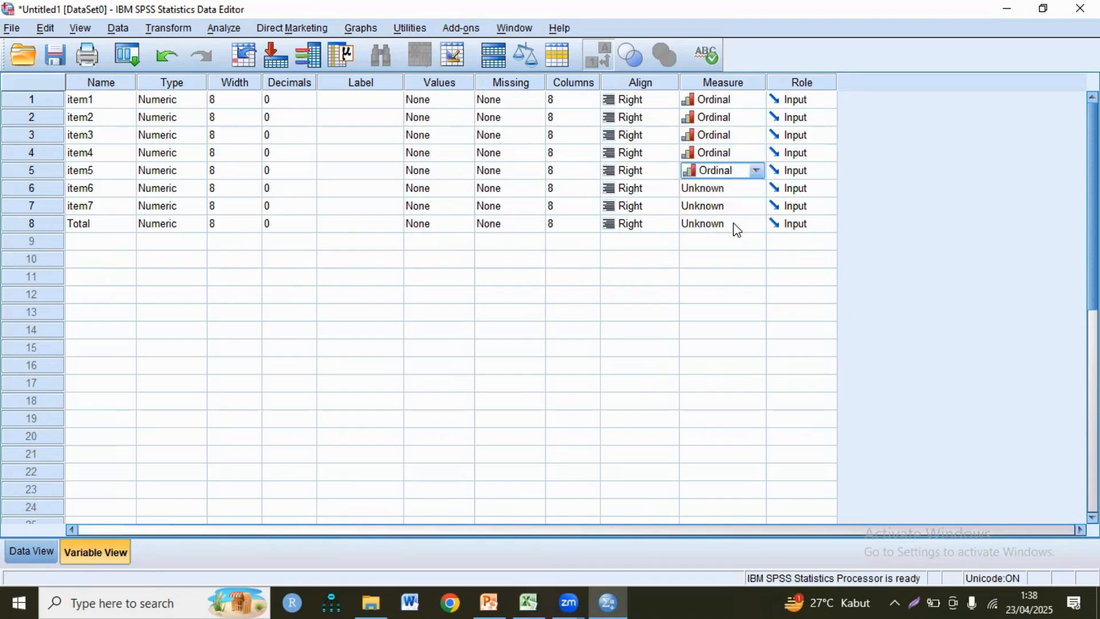
pyautogui.click(756, 188)
pyautogui.click(738, 223)
pyautogui.click(756, 206)
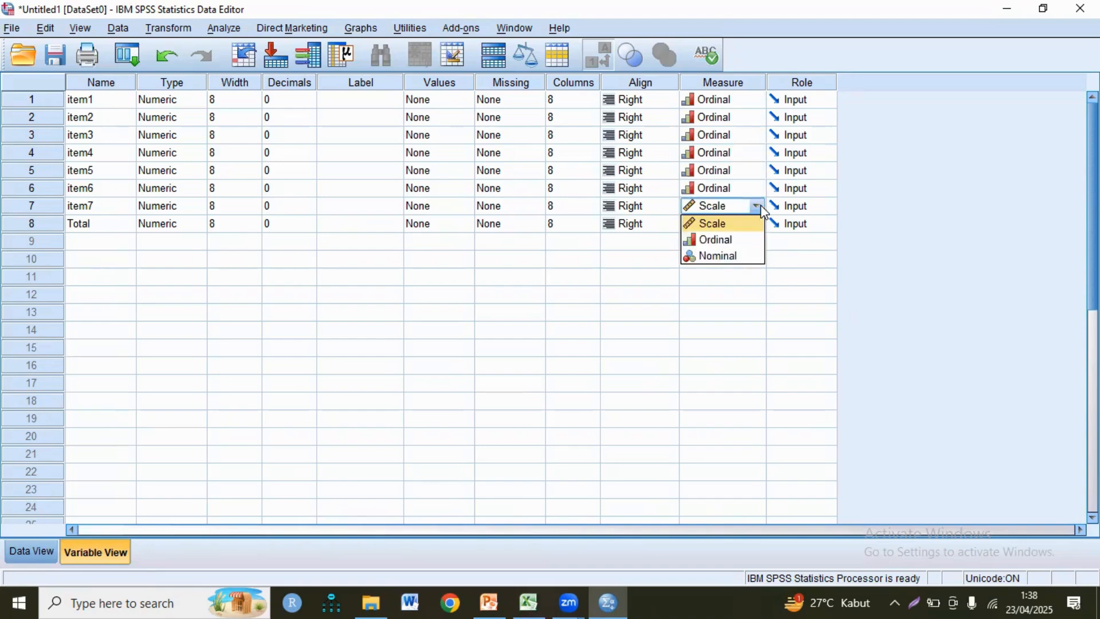
pyautogui.click(728, 240)
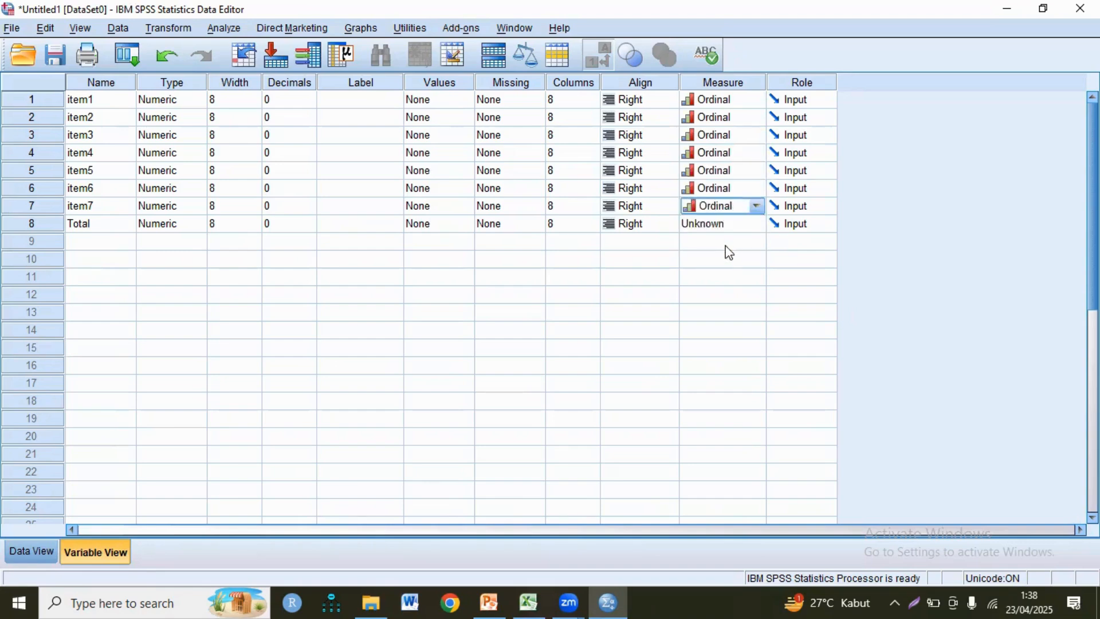
# Step: Set the measurement level of Total to Scale, and return to the data grid
pyautogui.click(45, 229)
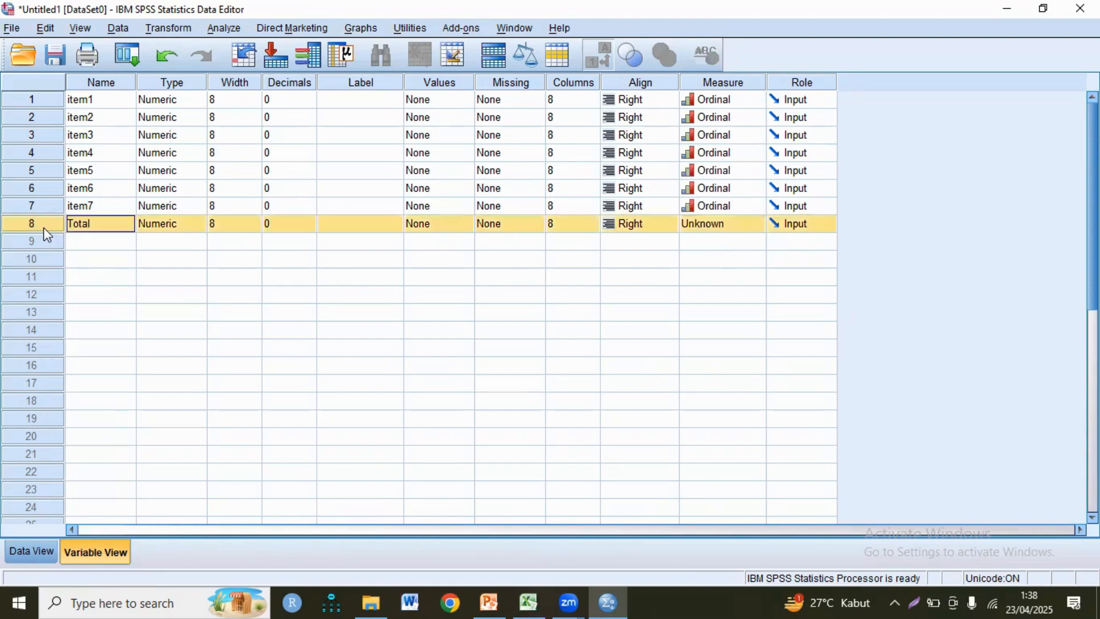
pyautogui.click(756, 226)
pyautogui.click(735, 244)
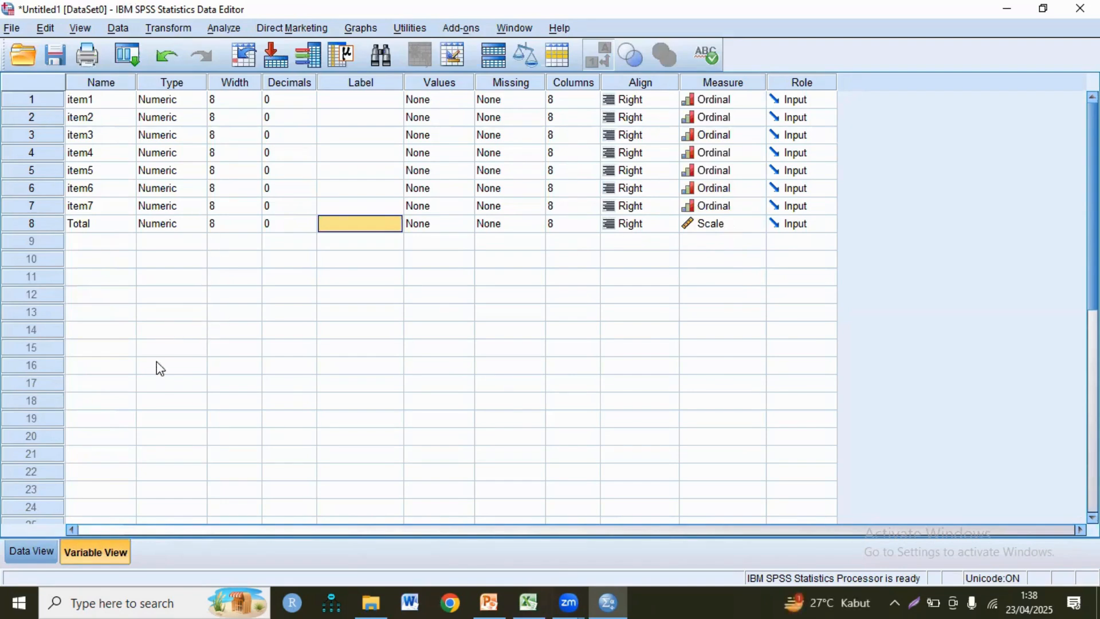
pyautogui.click(33, 551)
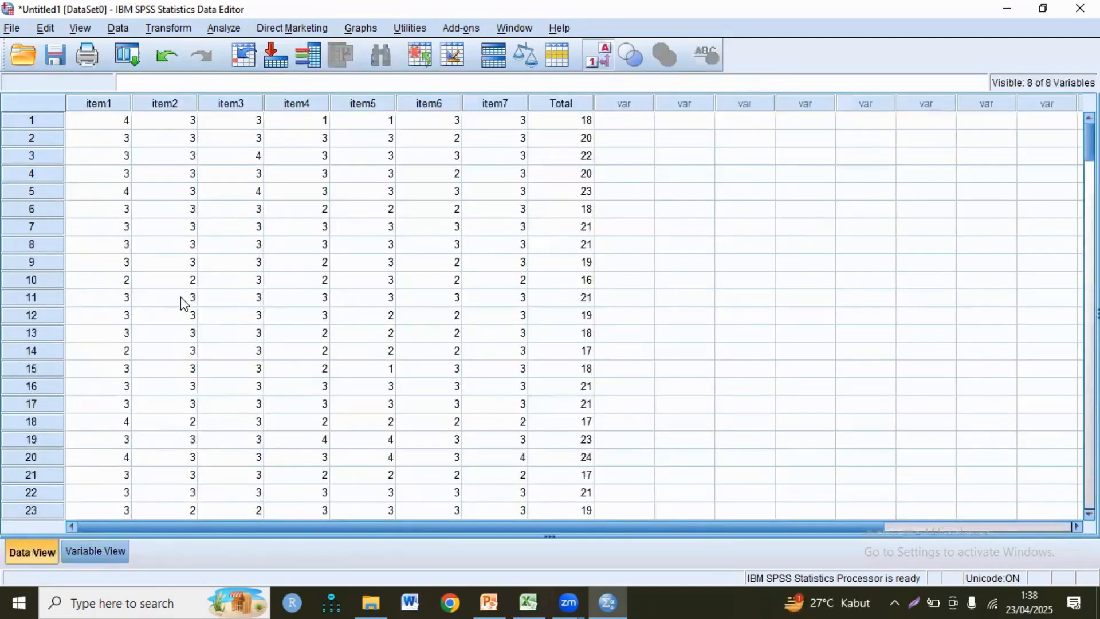
# Step: Run a bivariate Pearson correlation with two-tailed significance on item1 through item7 and Total
pyautogui.click(231, 35)
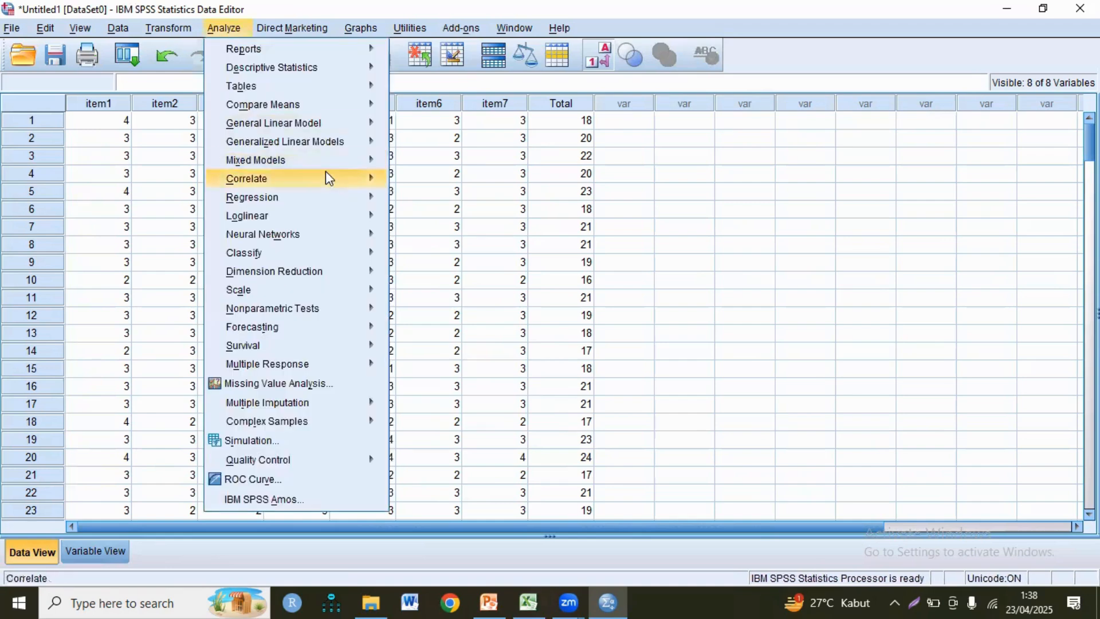
pyautogui.moveTo(325, 170)
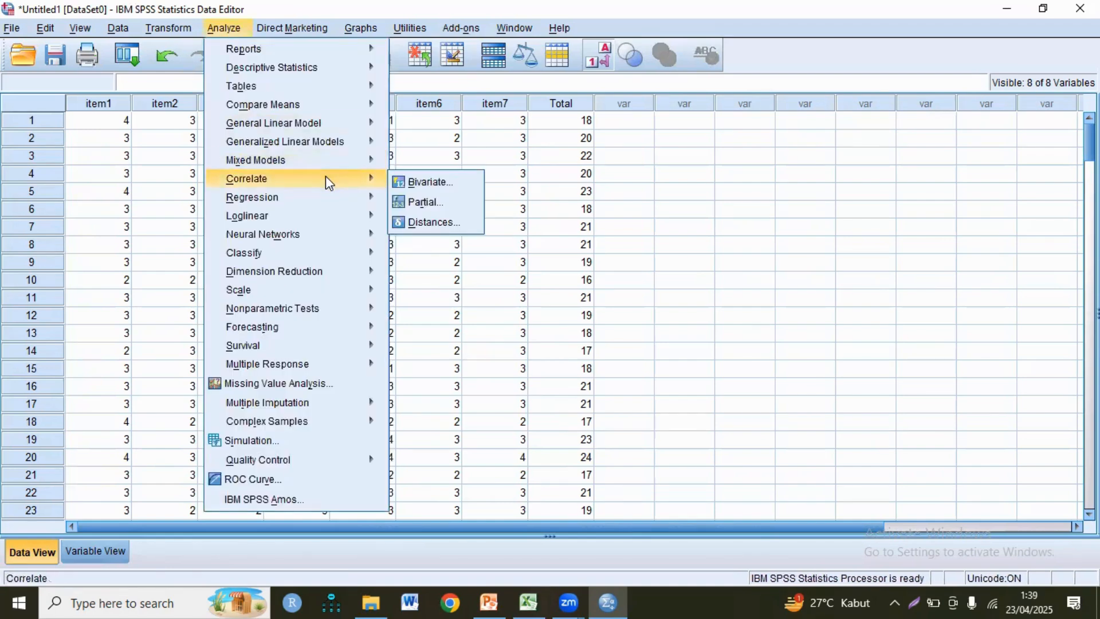
pyautogui.click(421, 184)
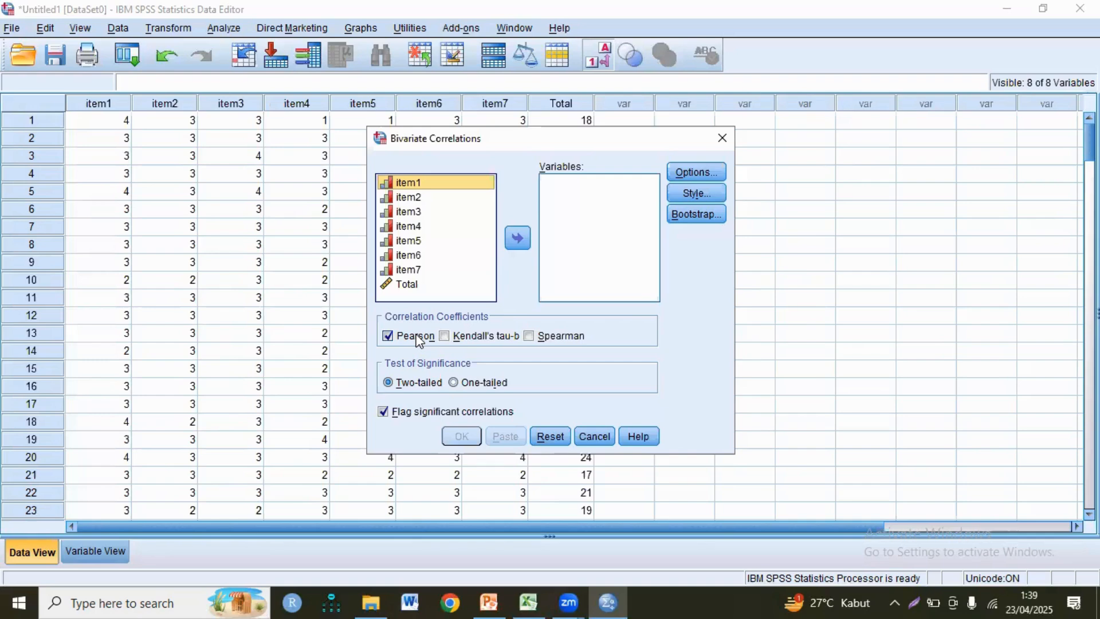
pyautogui.hotkey('ctrl', 'a')
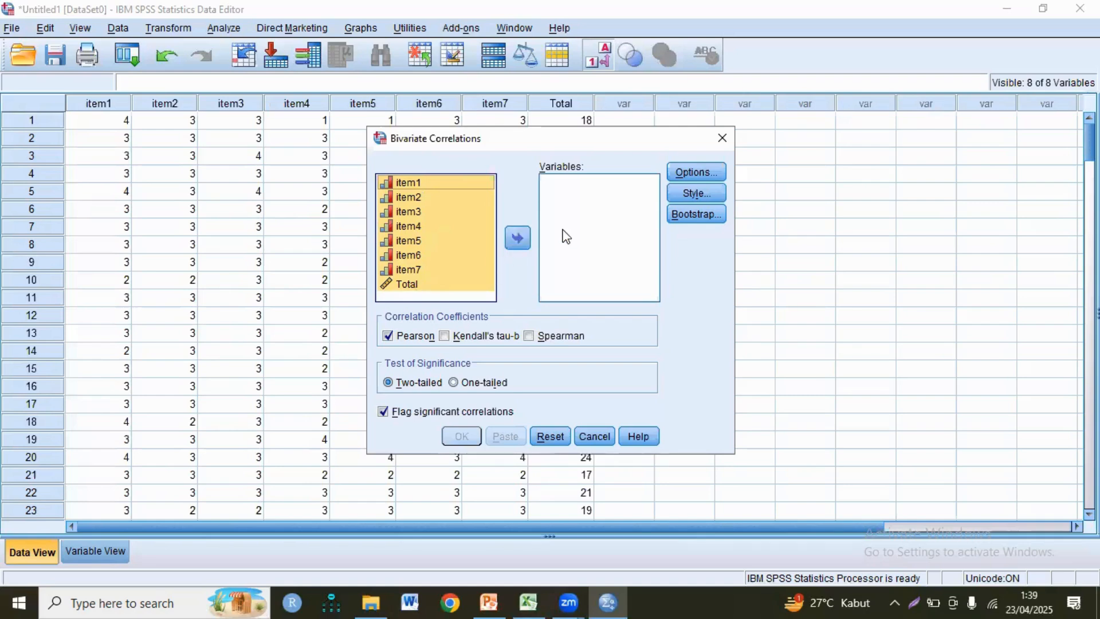
pyautogui.click(518, 238)
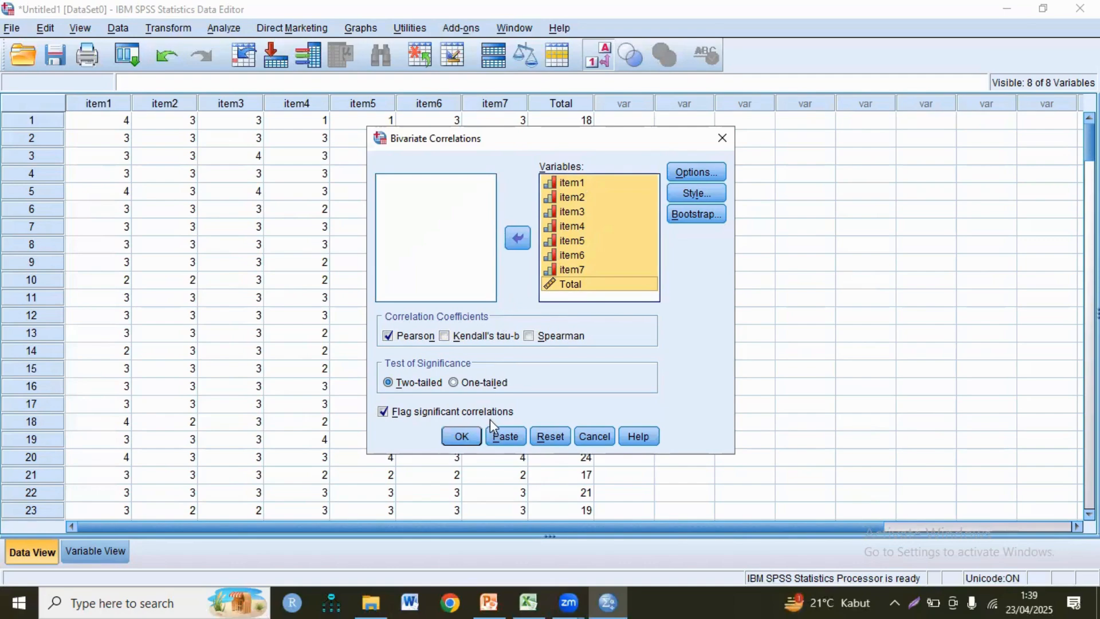
pyautogui.click(461, 437)
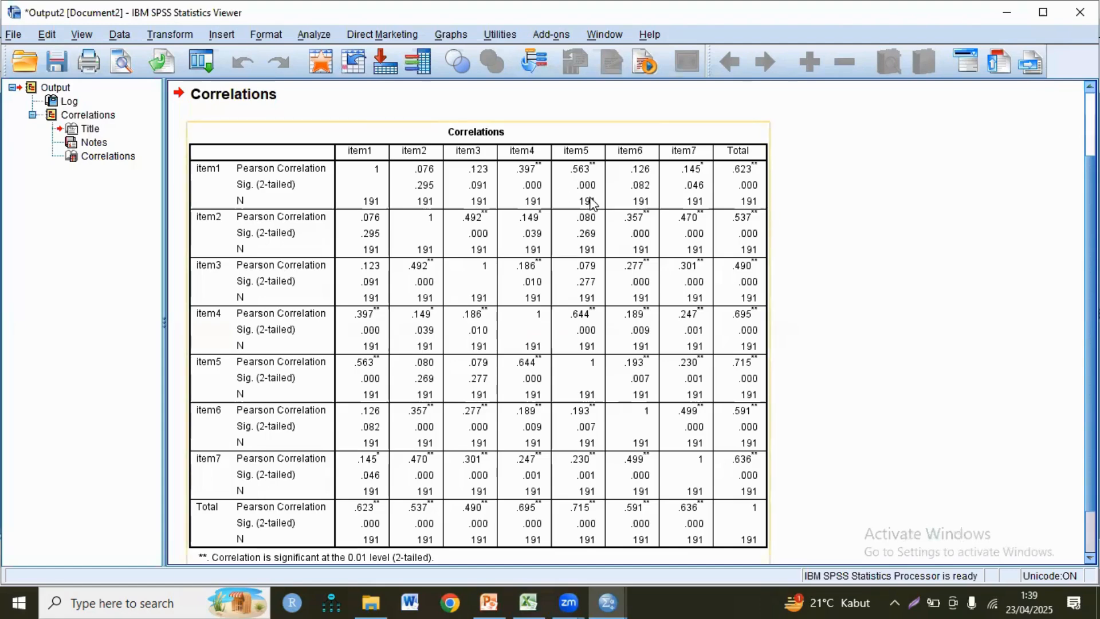
# Step: Copy the Correlations table from the SPSS output and paste it into the output sheet of the Excel workbook starting at A1
pyautogui.click(542, 140)
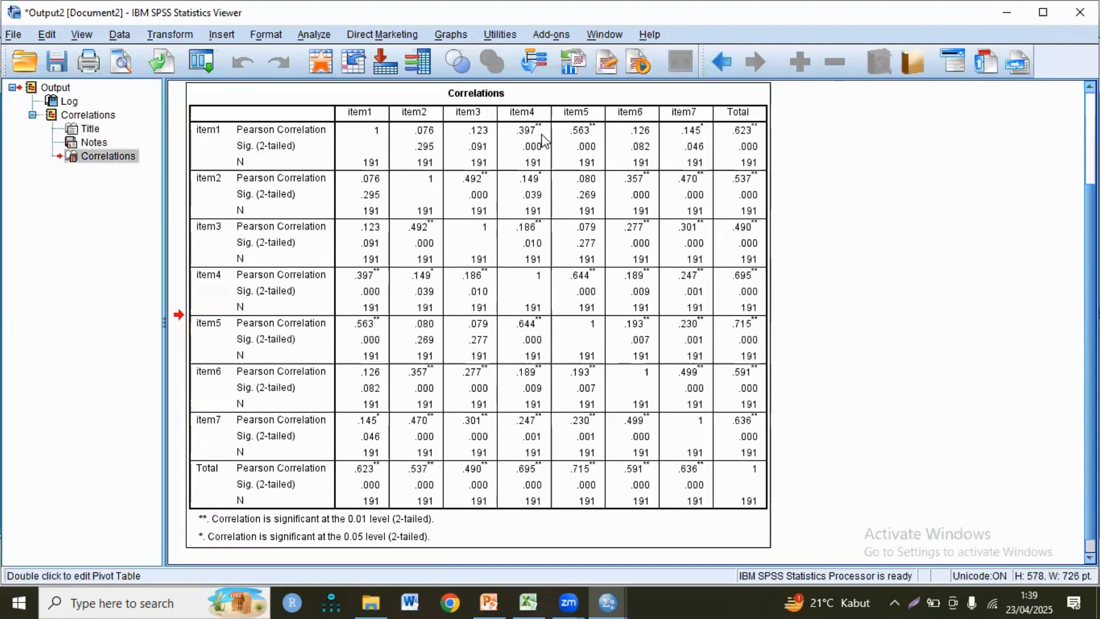
pyautogui.rightClick(582, 99)
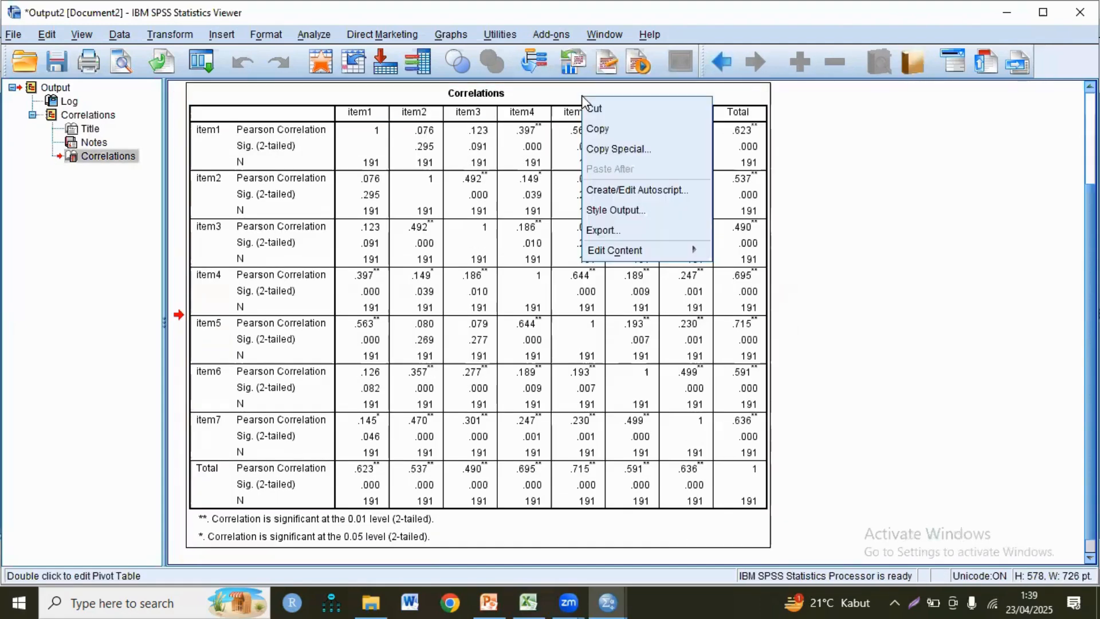
pyautogui.click(598, 129)
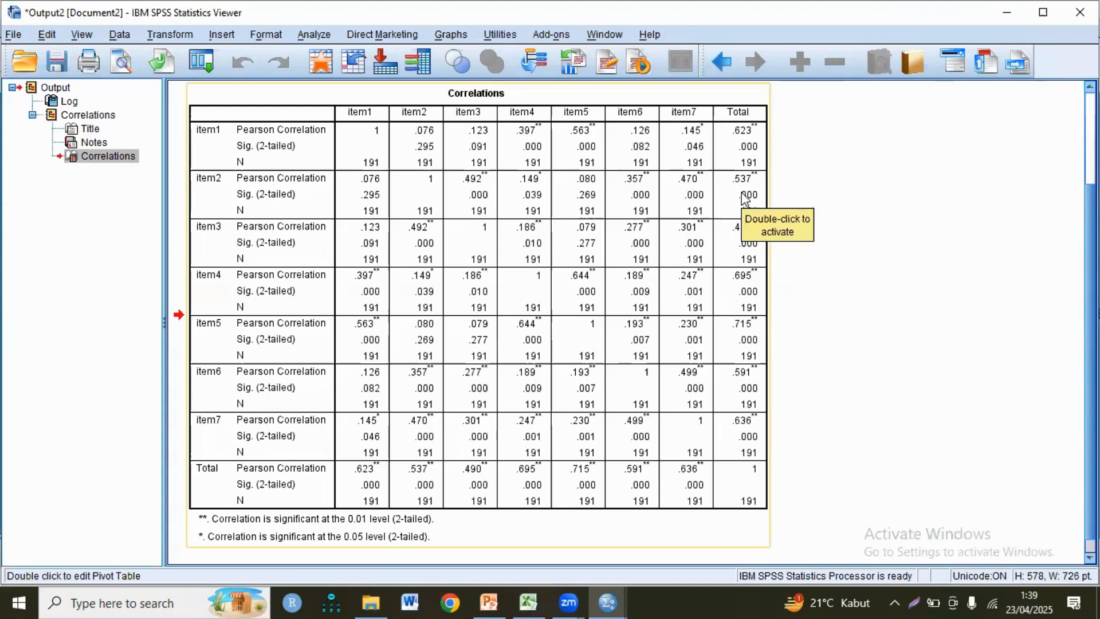
pyautogui.click(681, 214)
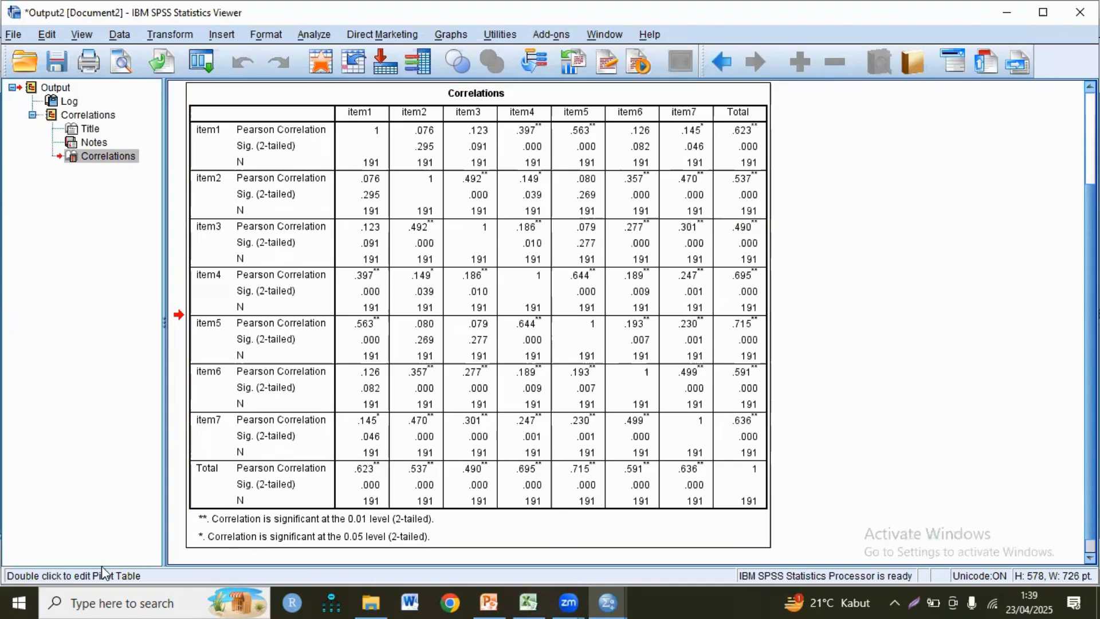
pyautogui.hotkey('alt', 'Tab')
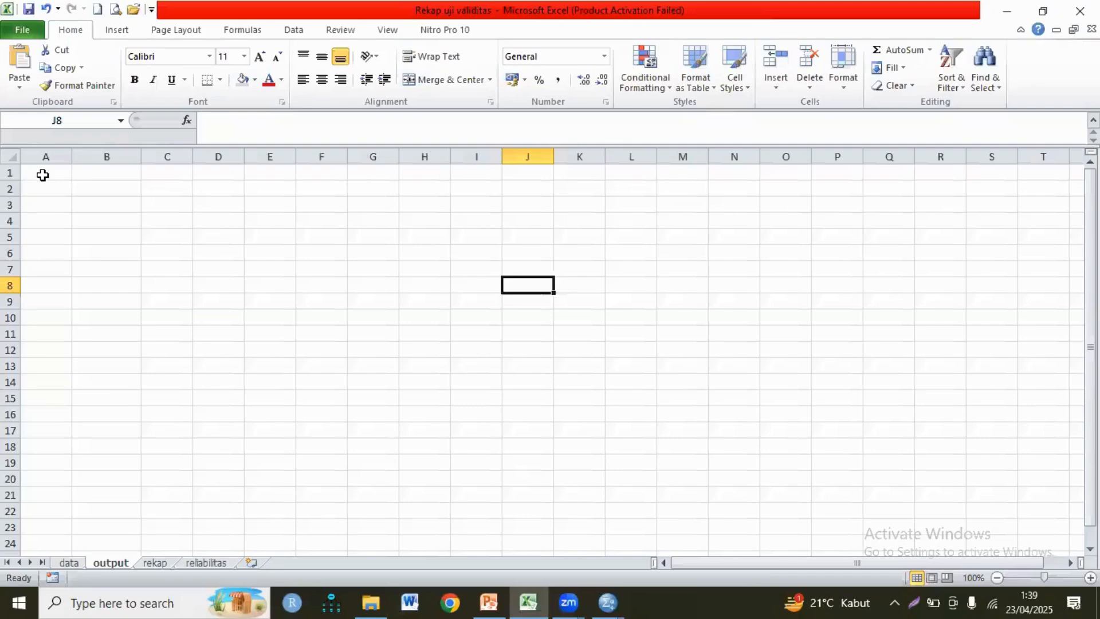
pyautogui.click(42, 172)
pyautogui.hotkey('ctrl', 'v')
pyautogui.click(636, 267)
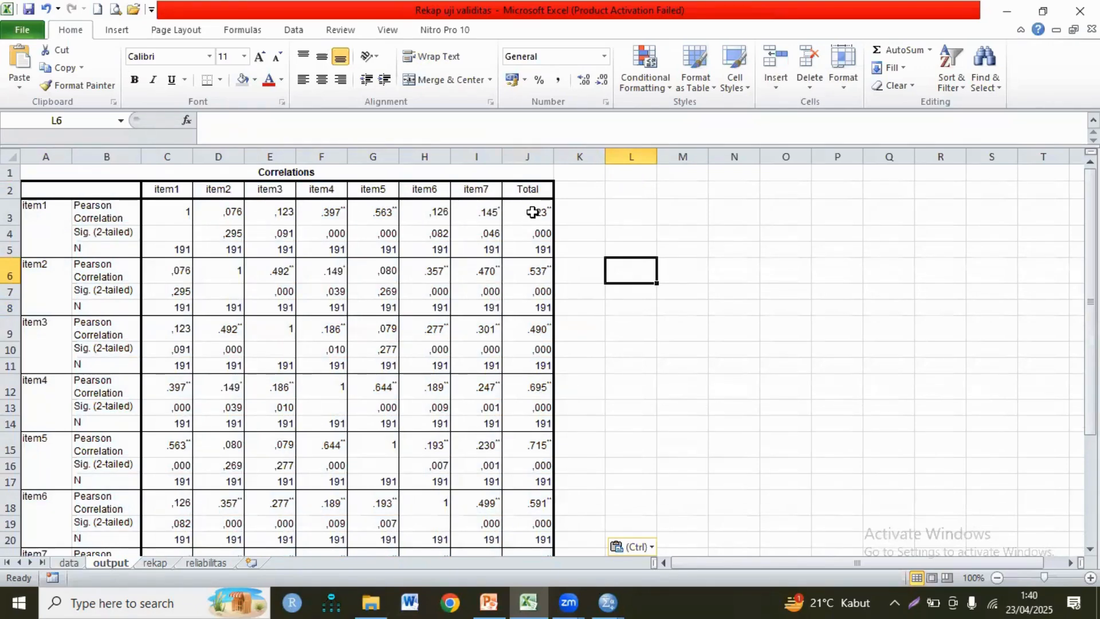
# Step: Examine the Pearson correlations and significance of item1 through item7 with Total in rows 24 and 25 of the pasted table
pyautogui.click(532, 213)
pyautogui.click(12, 207)
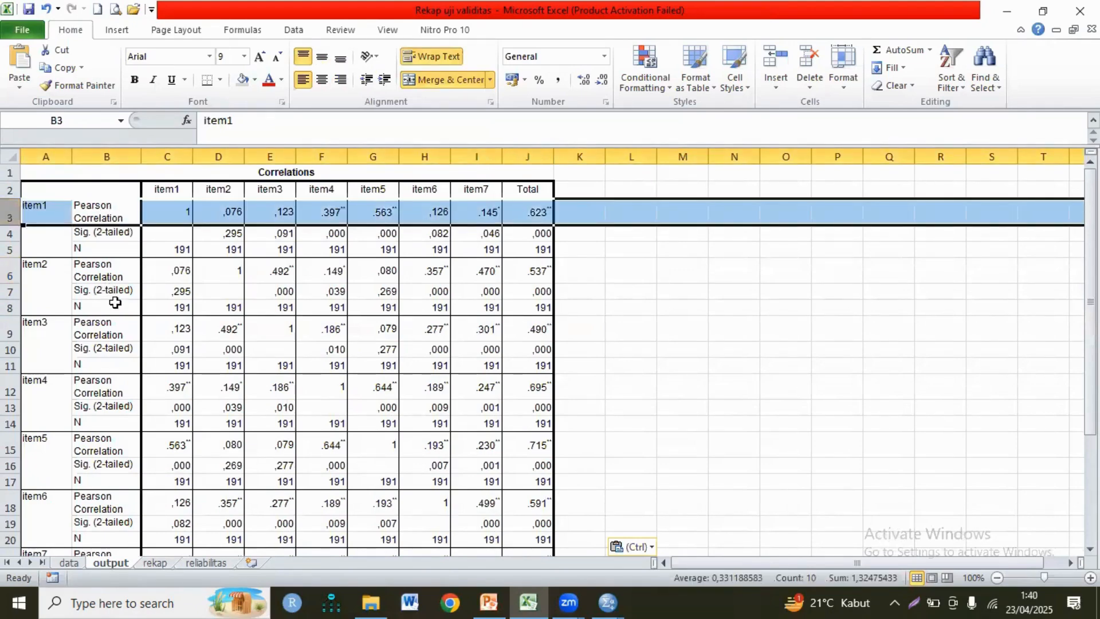
pyautogui.scroll(-4, 115, 303)
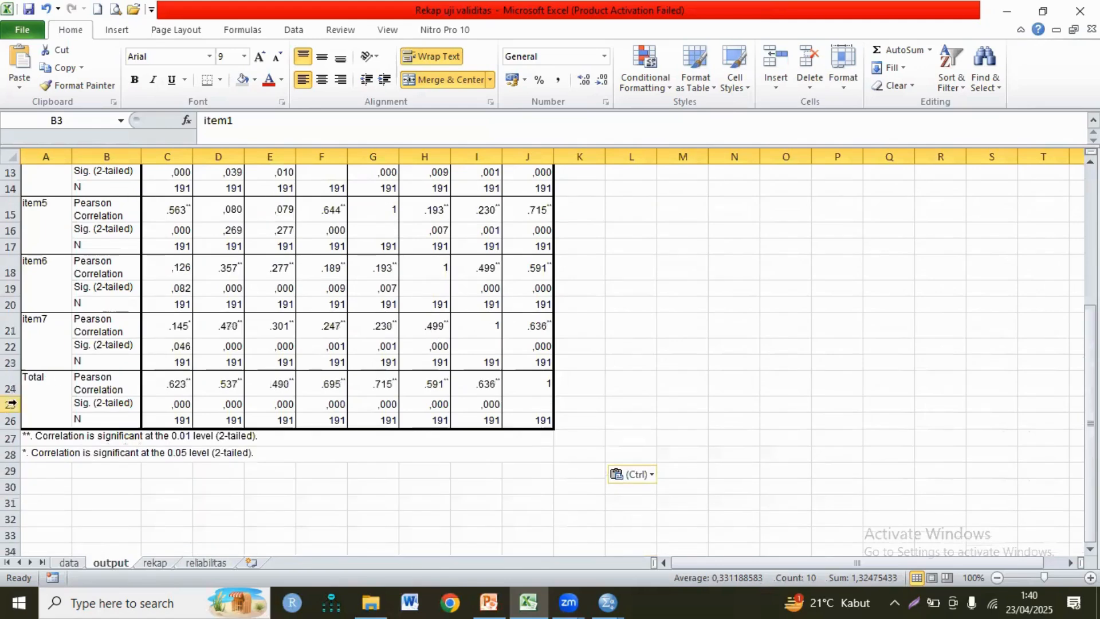
pyautogui.click(12, 384)
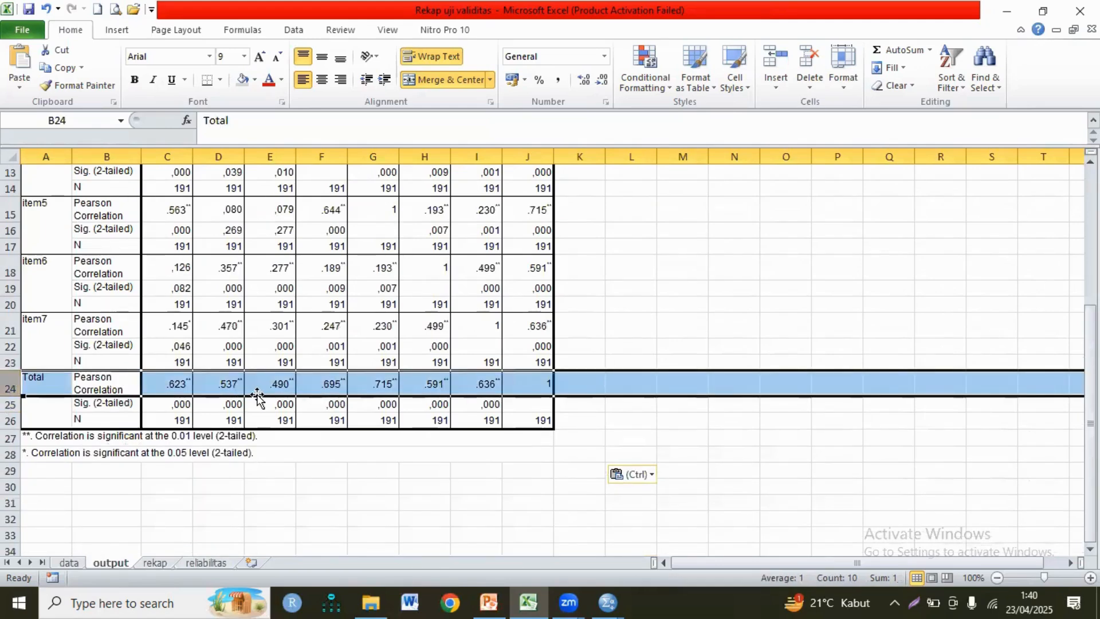
pyautogui.click(171, 378)
pyautogui.click(218, 386)
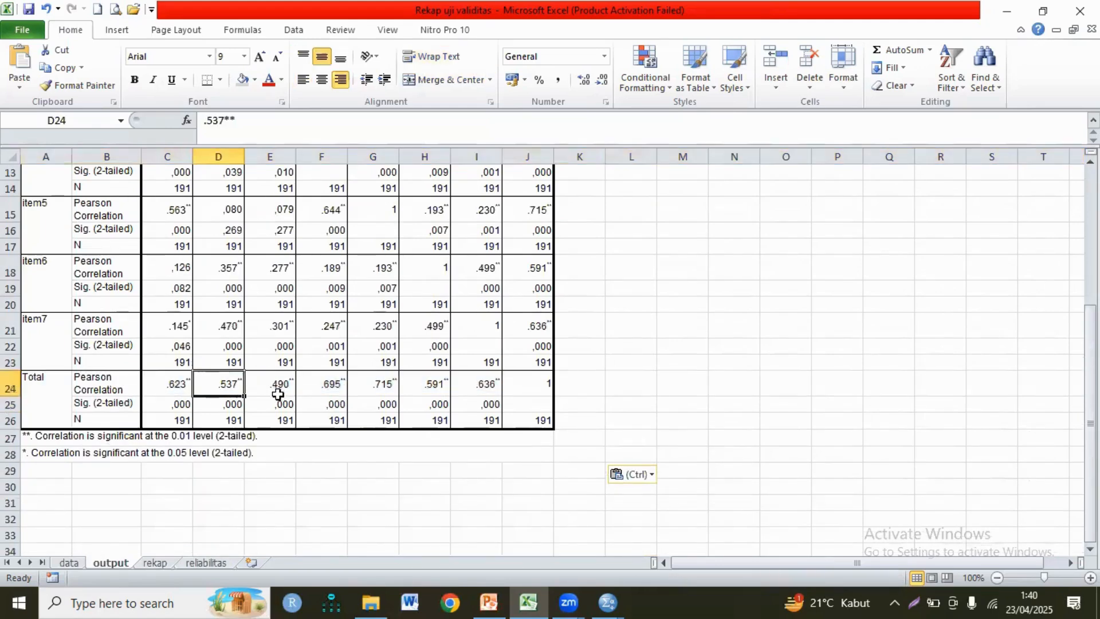
pyautogui.click(277, 392)
pyautogui.click(469, 386)
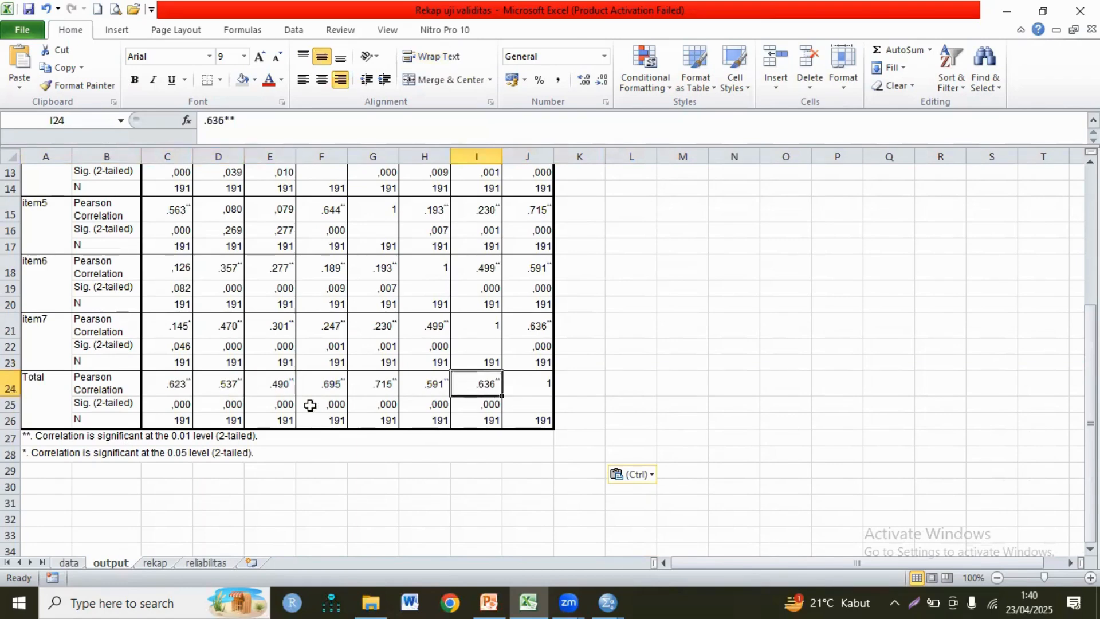
pyautogui.click(175, 387)
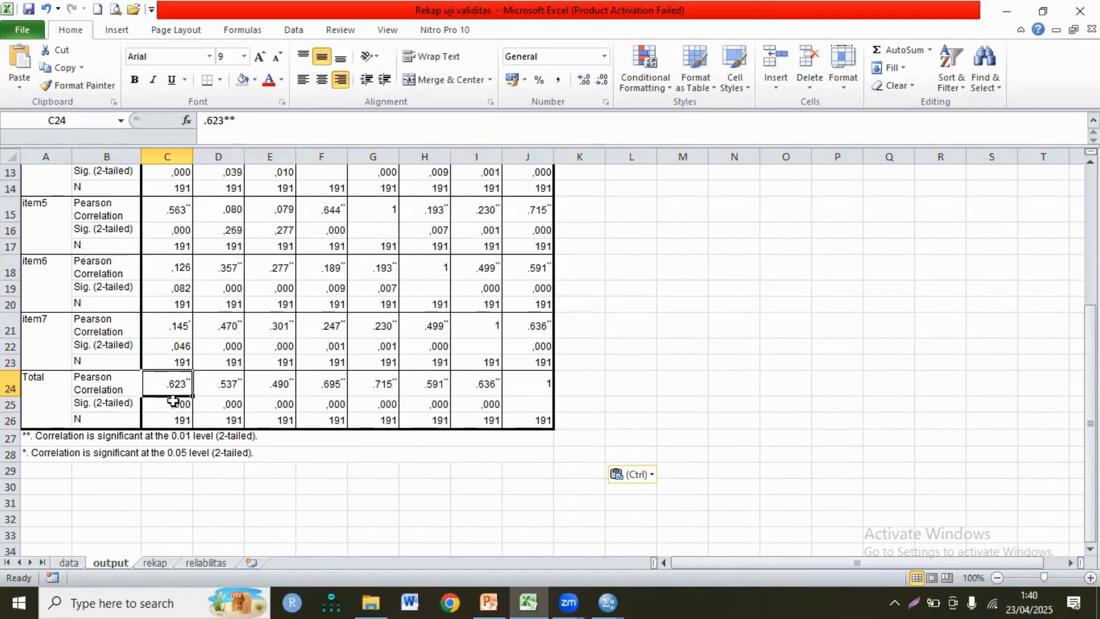
pyautogui.click(175, 405)
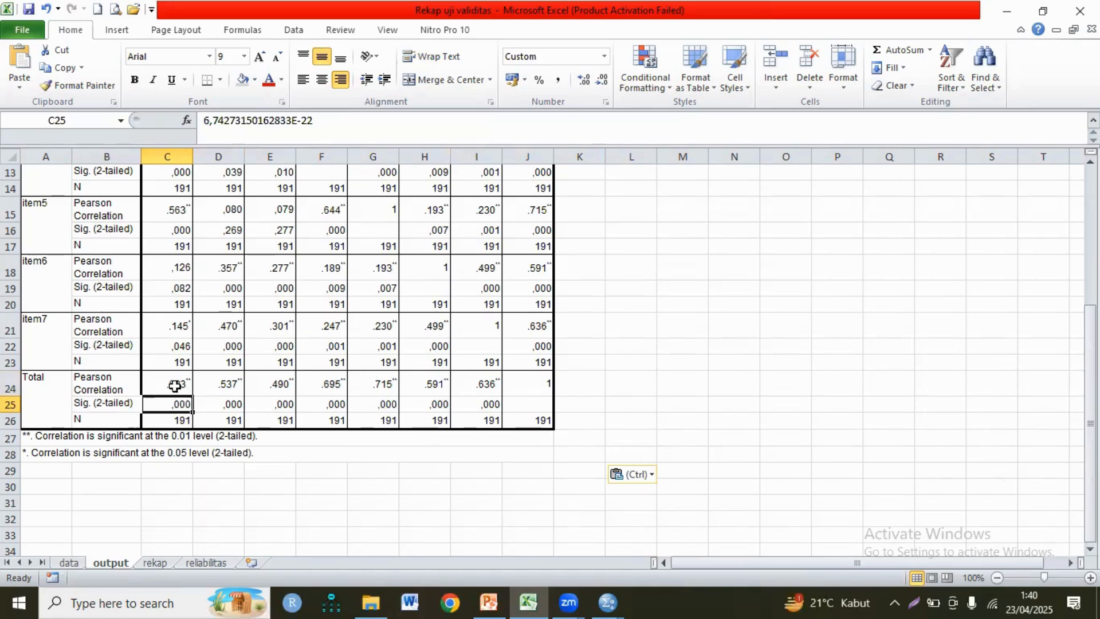
pyautogui.moveTo(175, 385); pyautogui.dragTo(372, 387)
pyautogui.moveTo(427, 384); pyautogui.dragTo(456, 381)
pyautogui.click(456, 381)
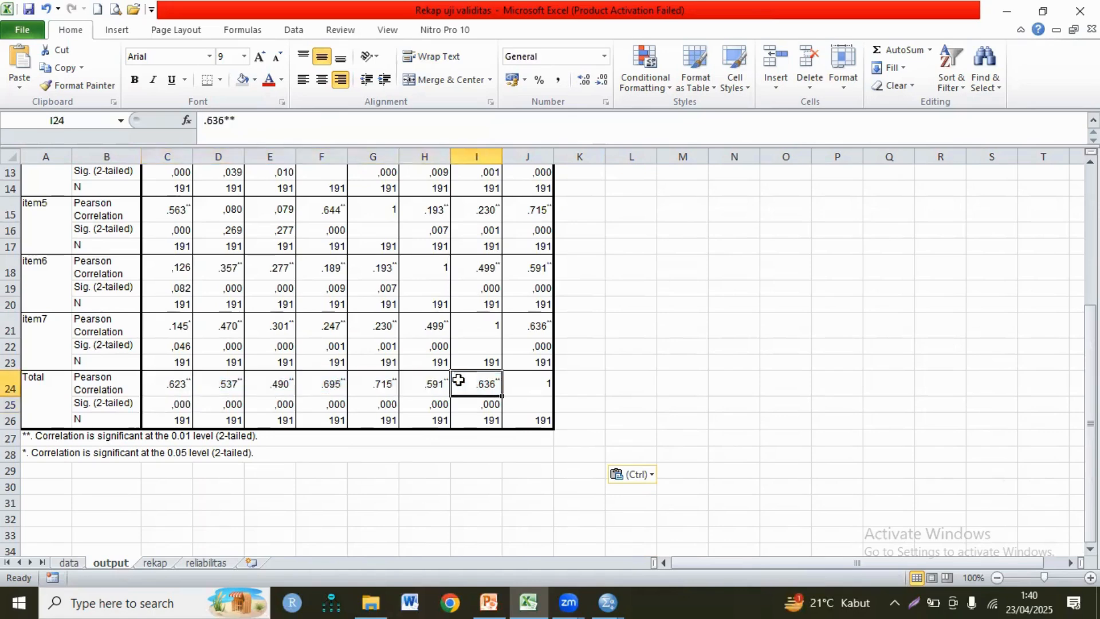
pyautogui.click(172, 387)
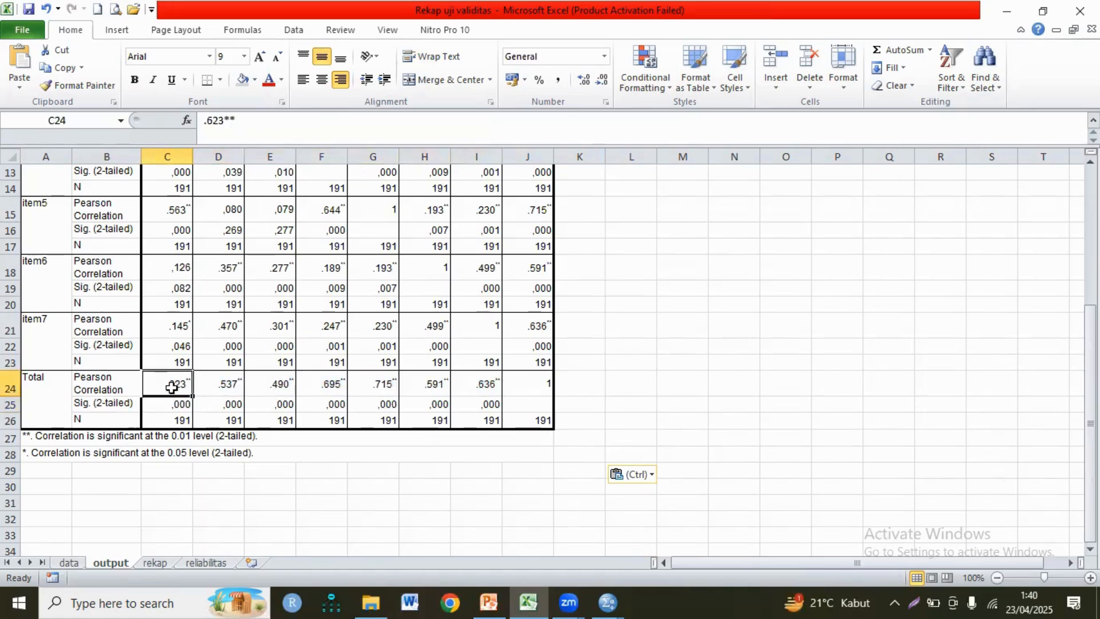
pyautogui.click(485, 384)
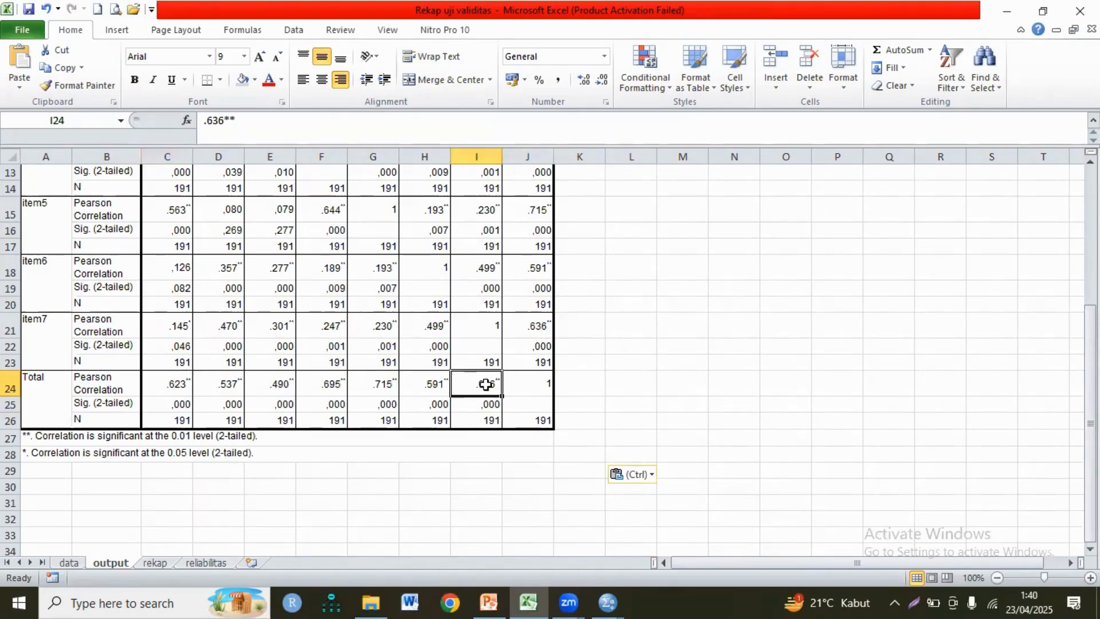
# Step: Compare the Rhitung values in the rekap sheet with the Total row's Pearson correlations in the output sheet
pyautogui.click(155, 563)
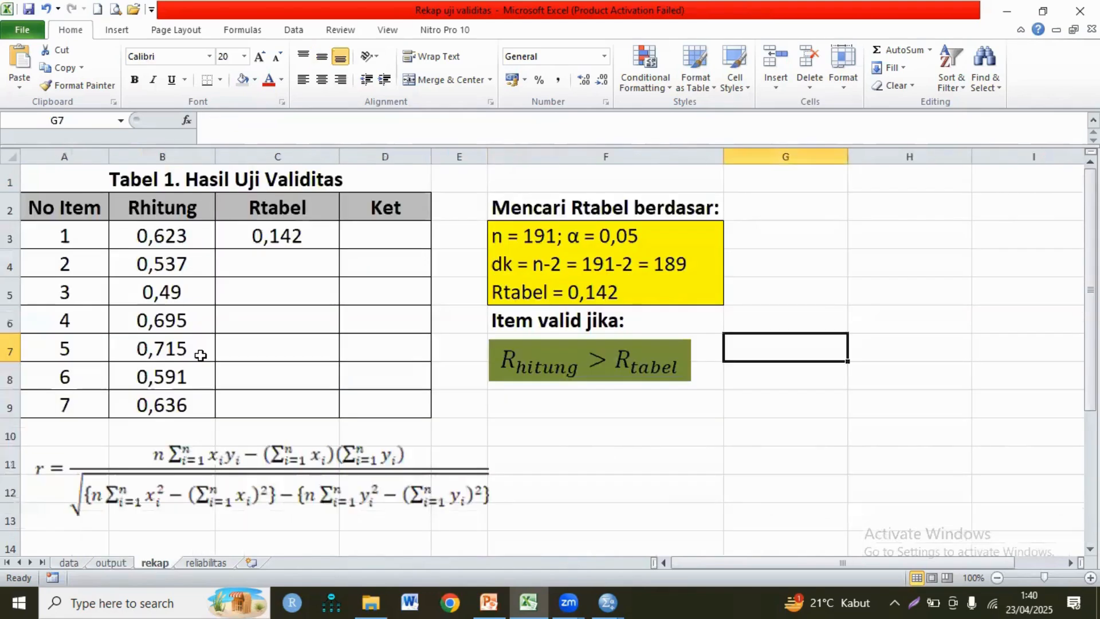
pyautogui.click(90, 237)
pyautogui.click(158, 237)
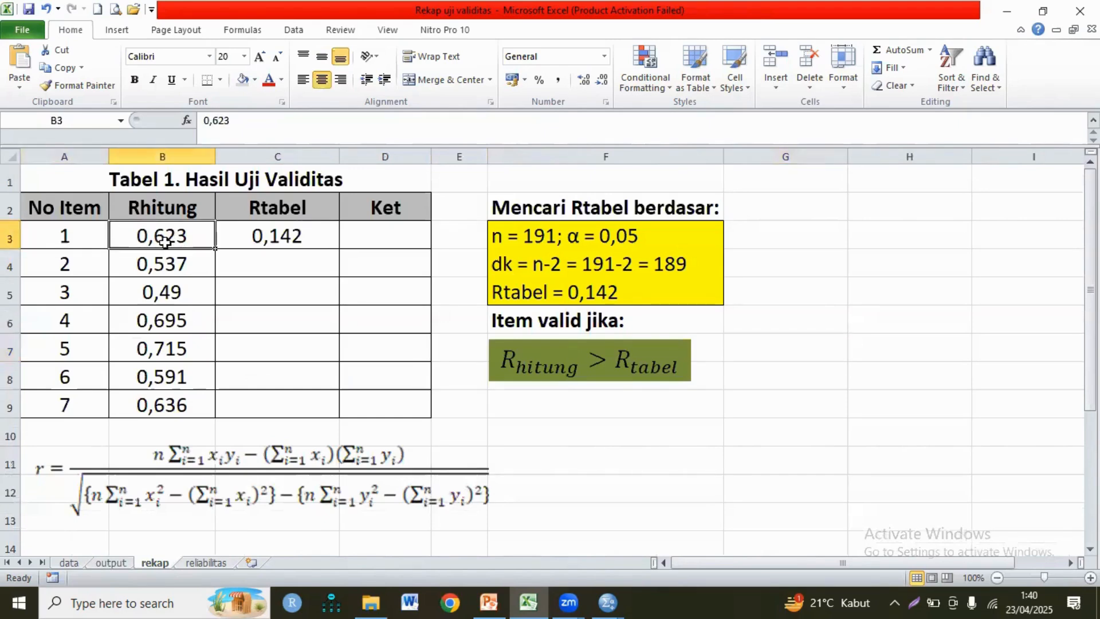
pyautogui.click(119, 562)
pyautogui.click(176, 386)
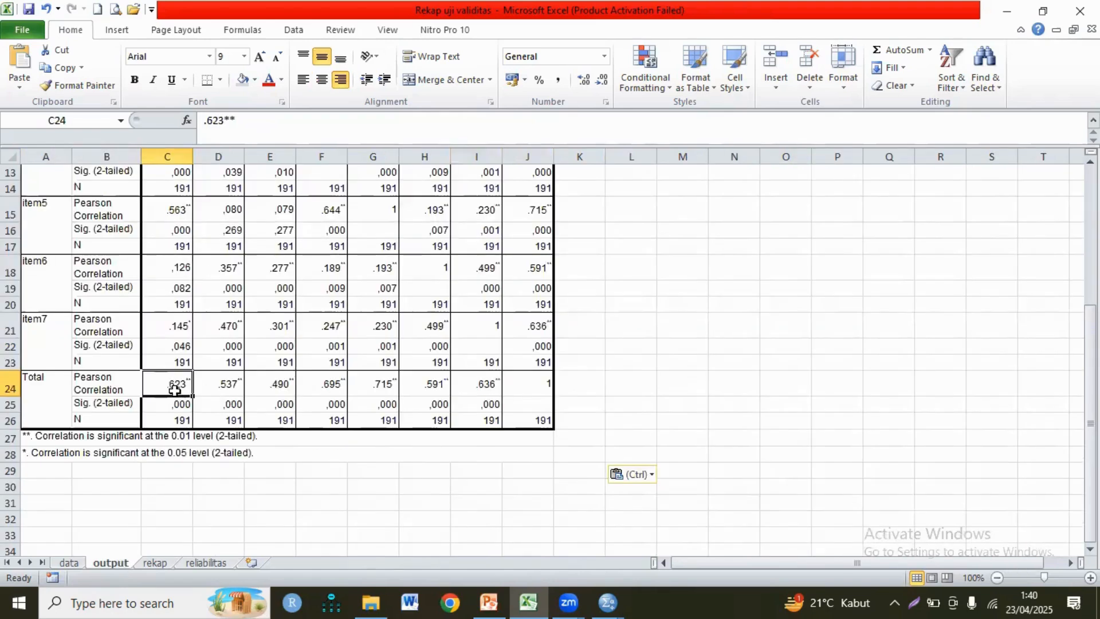
pyautogui.click(228, 384)
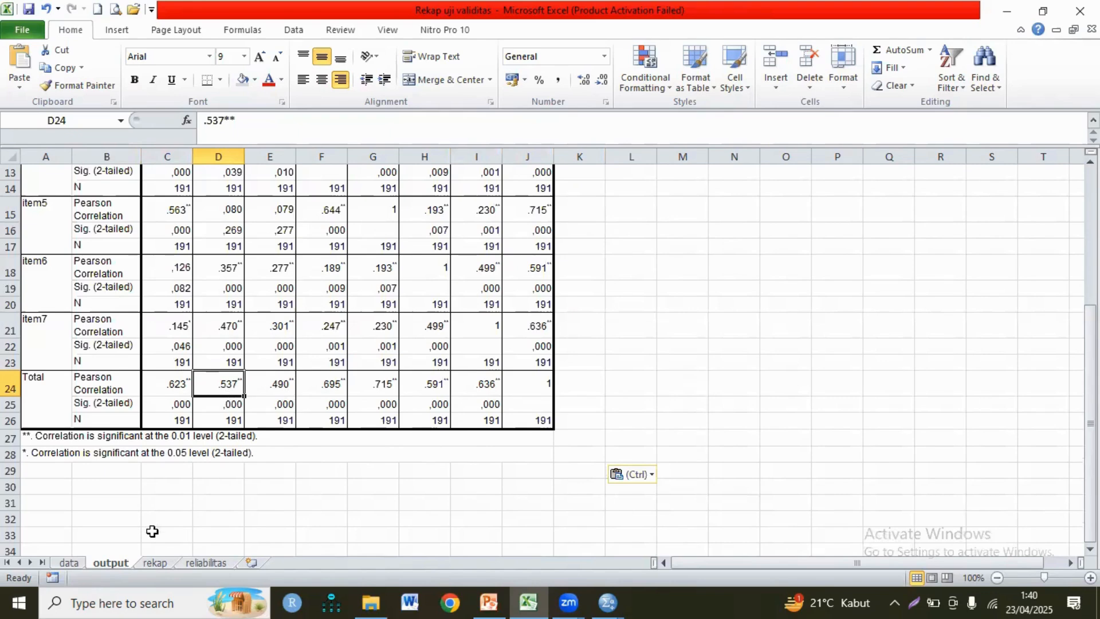
pyautogui.click(154, 564)
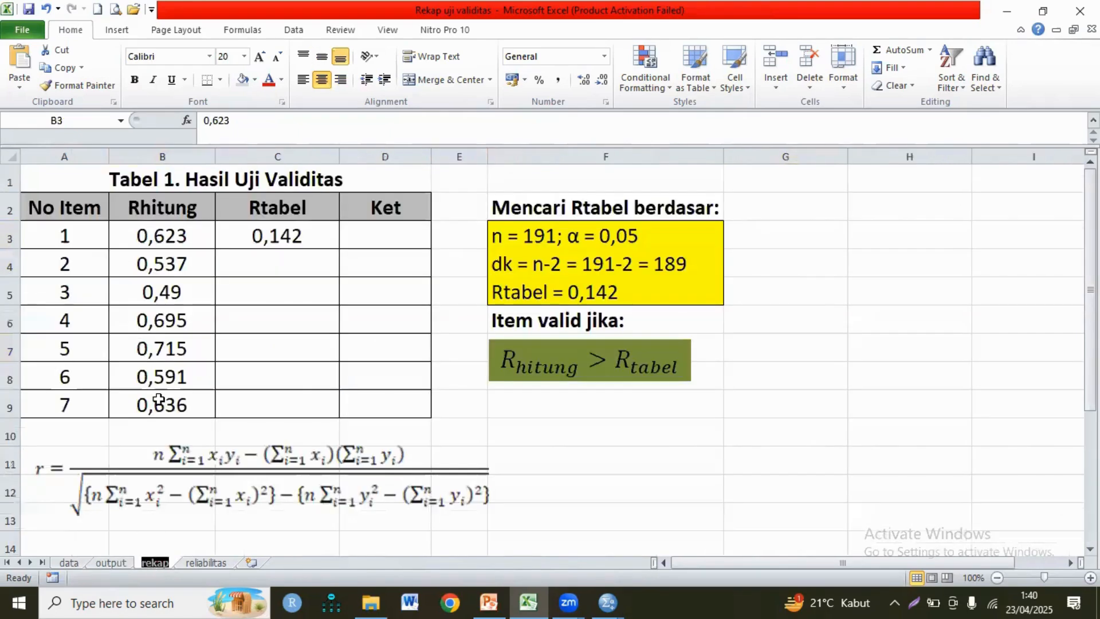
pyautogui.click(175, 265)
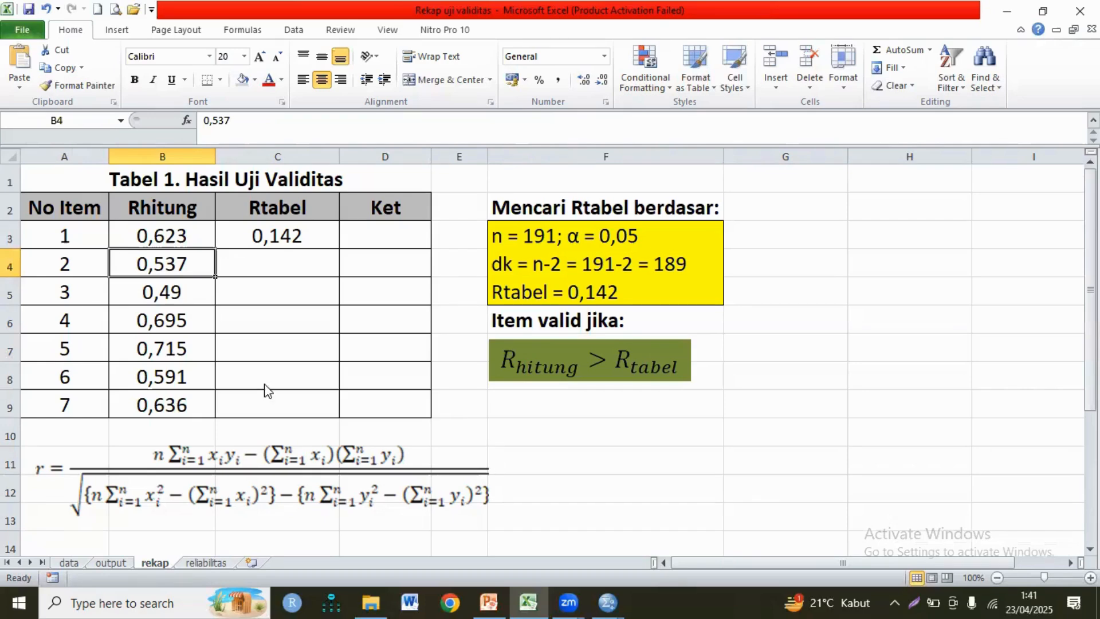
# Step: Review the item validity criteria on the PowerPoint slide, and return to the Rtabel and Ket columns in the Excel rekap sheet
pyautogui.hotkey('alt', 'Tab')
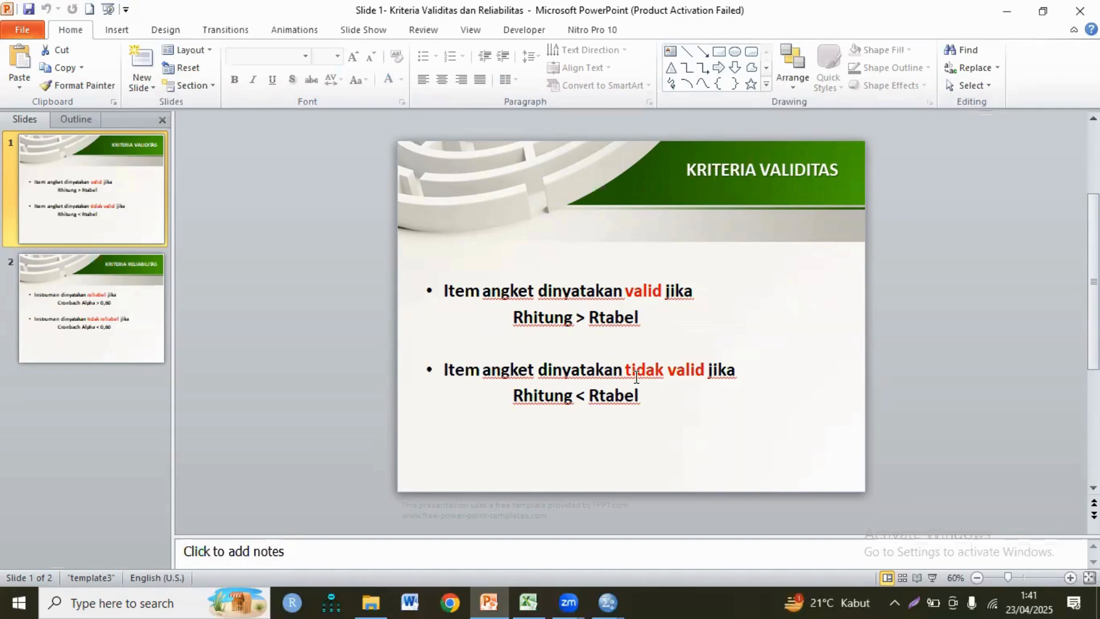
pyautogui.click(528, 601)
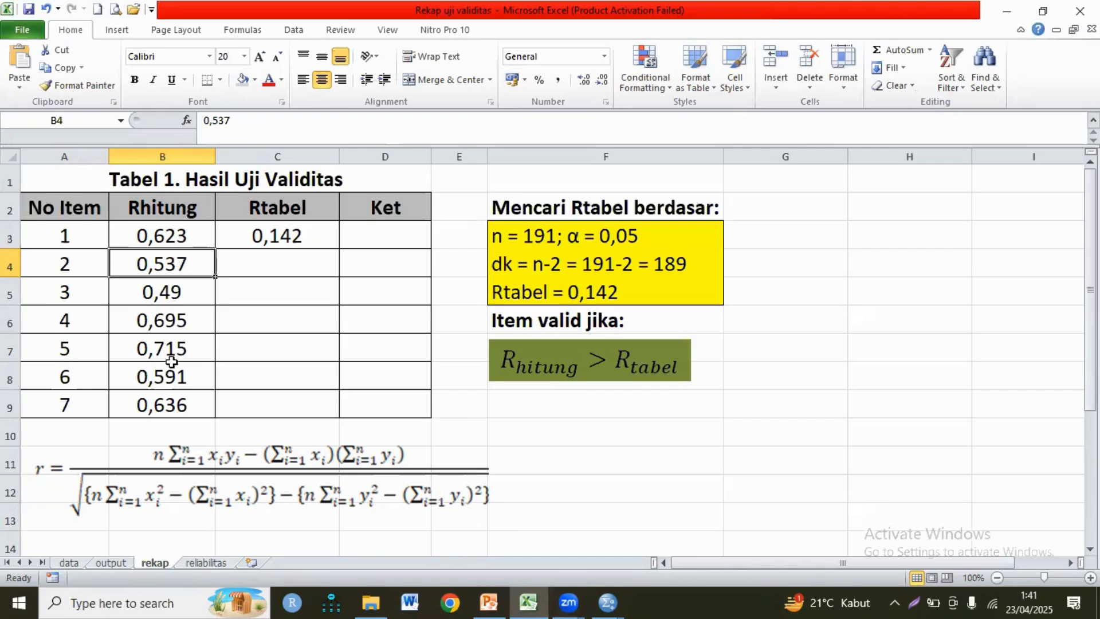
pyautogui.doubleClick(290, 211)
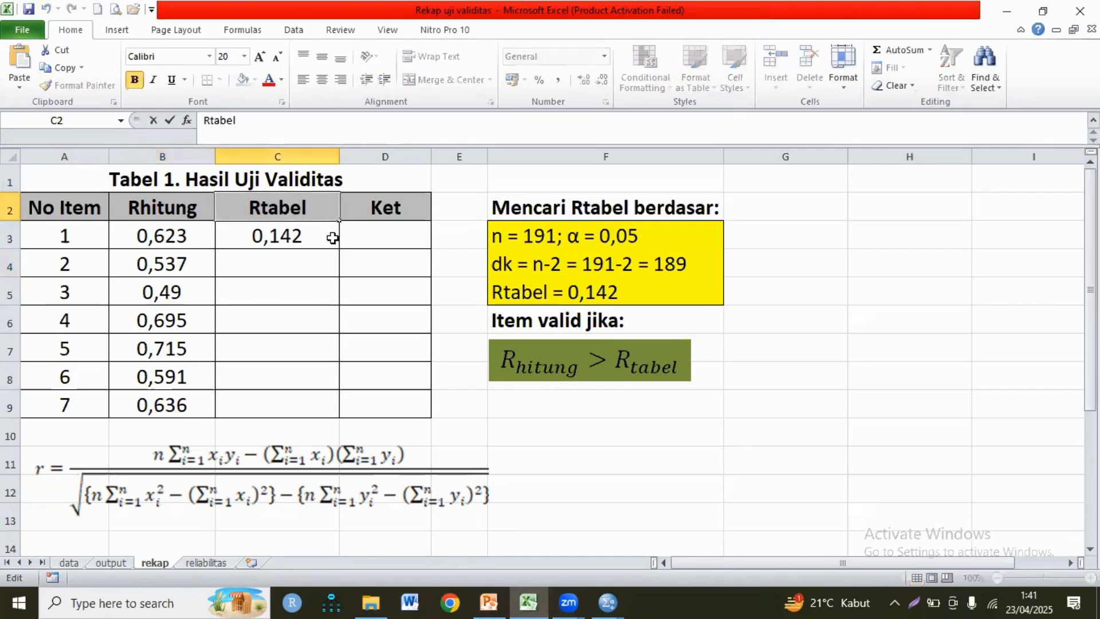
pyautogui.click(371, 232)
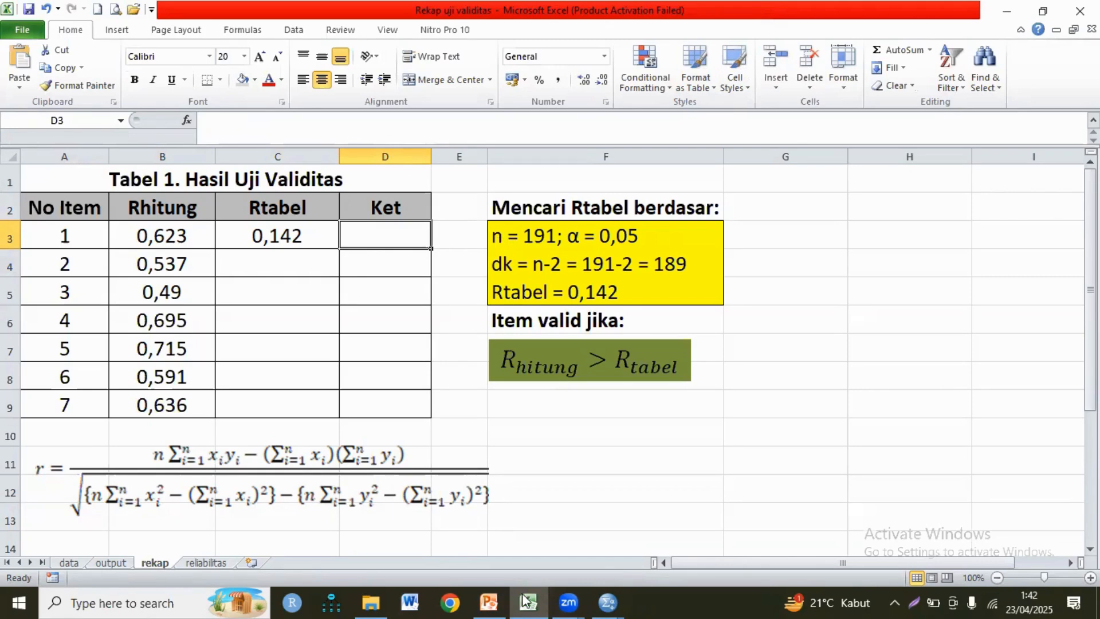
# Step: Switch to the SPSS data set and go to its last case to check the number of respondents
pyautogui.click(607, 601)
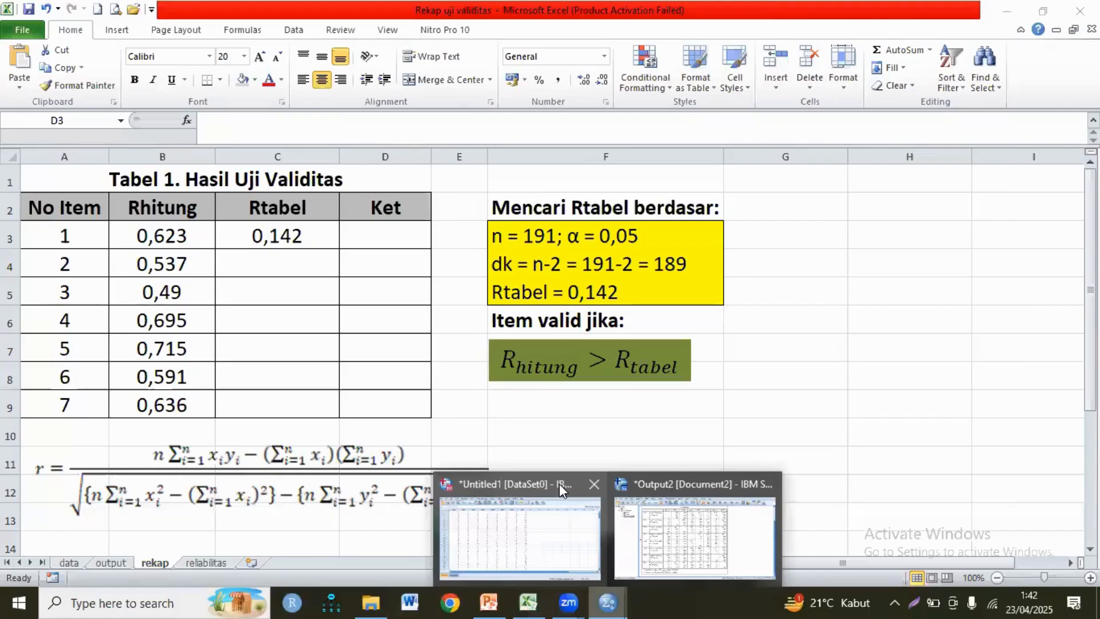
pyautogui.click(559, 484)
pyautogui.scroll(-20, 155, 418)
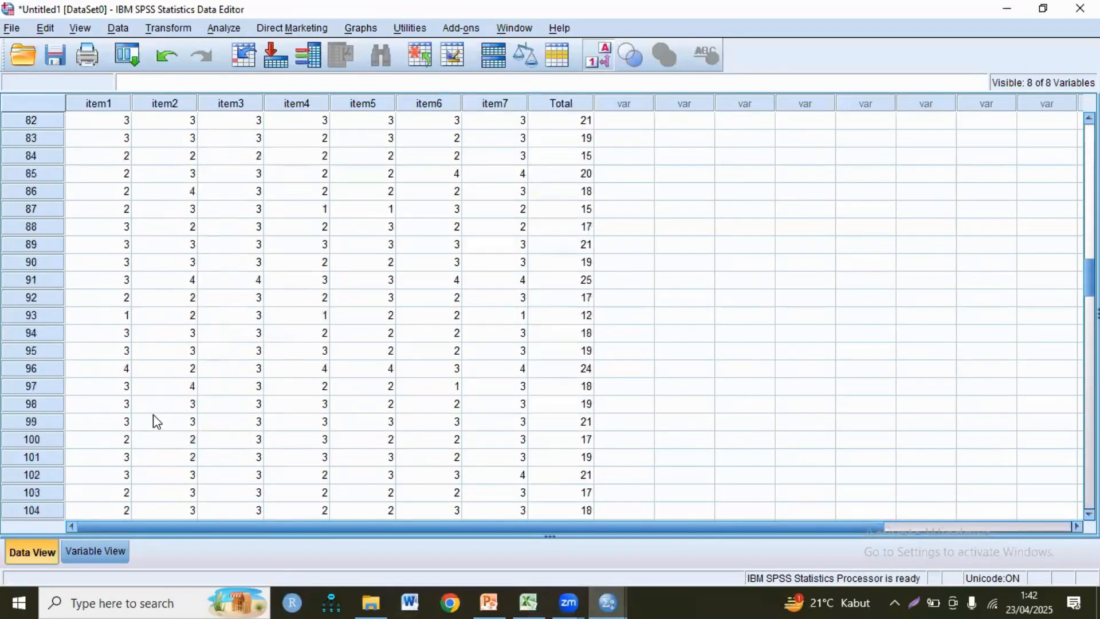
pyautogui.scroll(-20, 153, 415)
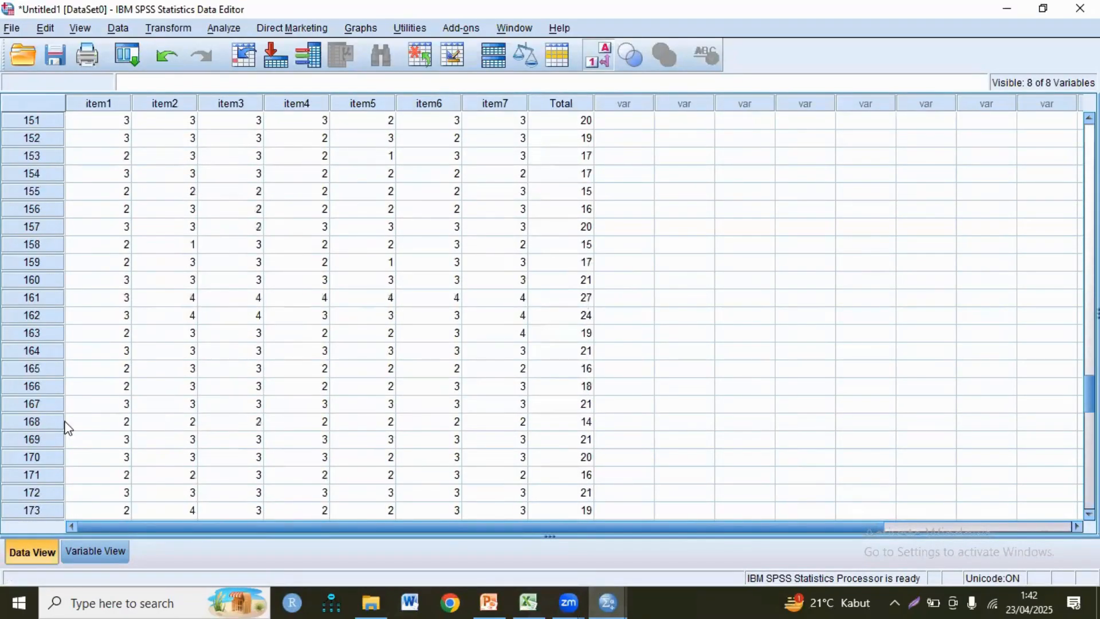
pyautogui.scroll(-8, 68, 426)
pyautogui.hotkey('ctrl', 'Down')
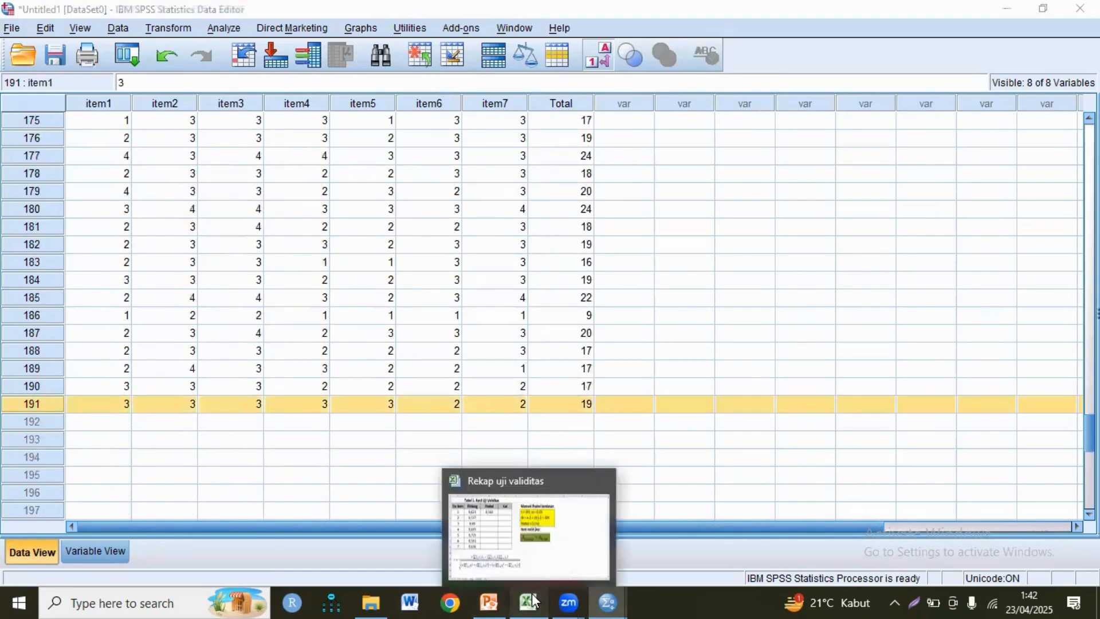
# Step: Switch back to the Excel rekap sheet and fill the Rtabel value 0,142 down from item 1 to item 7
pyautogui.click(528, 602)
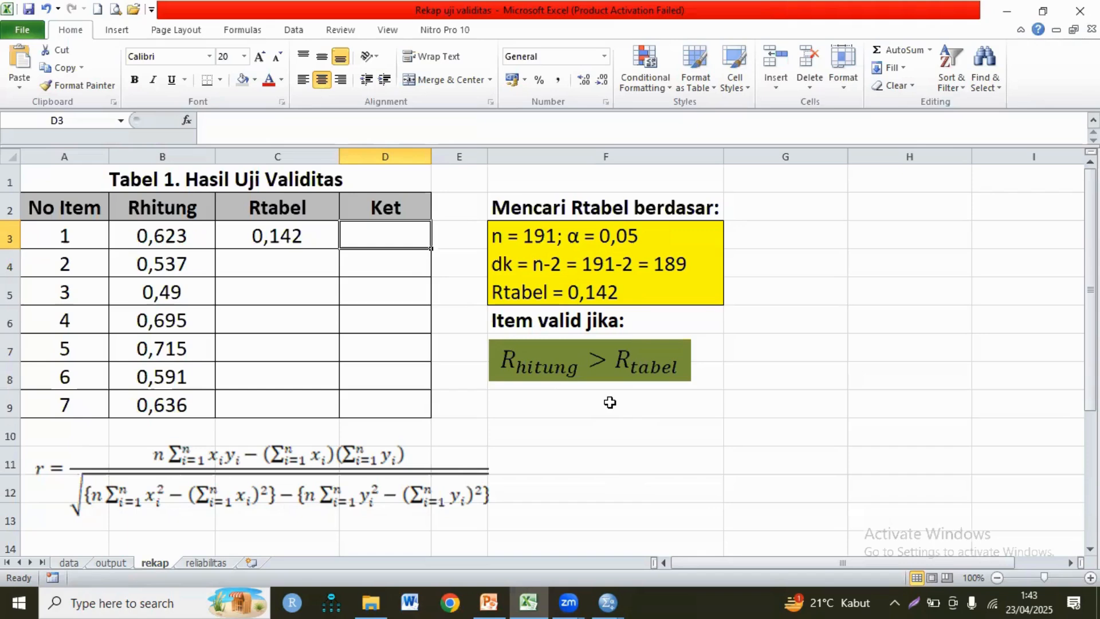
pyautogui.click(324, 230)
pyautogui.moveTo(339, 248); pyautogui.dragTo(329, 412)
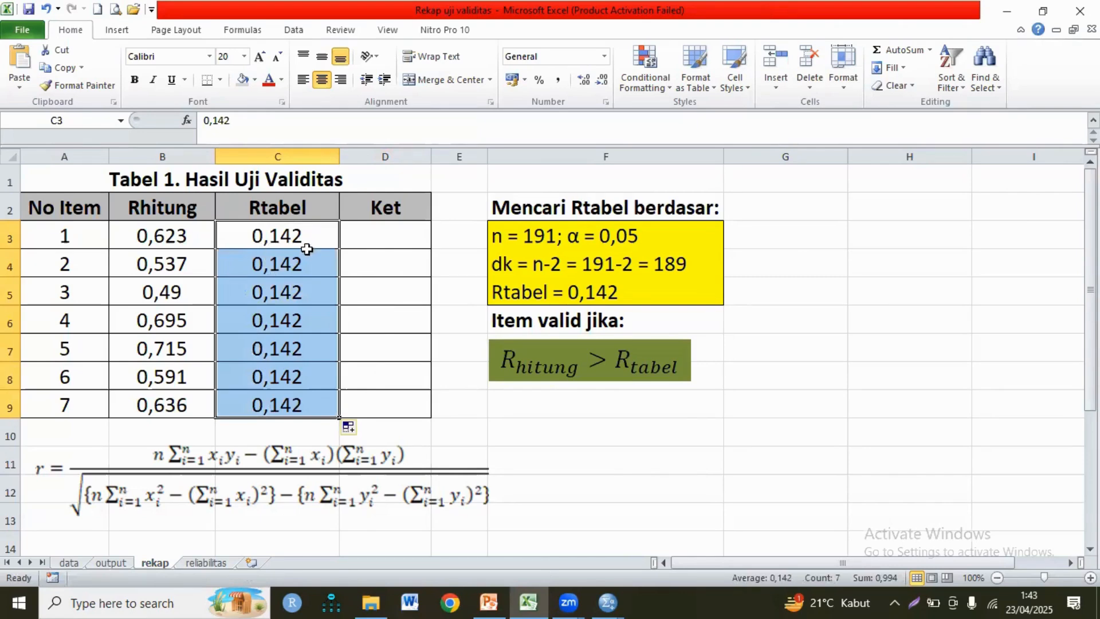
# Step: Compare item 1's Rhitung with its Rtabel, enter Valid in its Ket cell, and fill it down to item 7
pyautogui.click(199, 236)
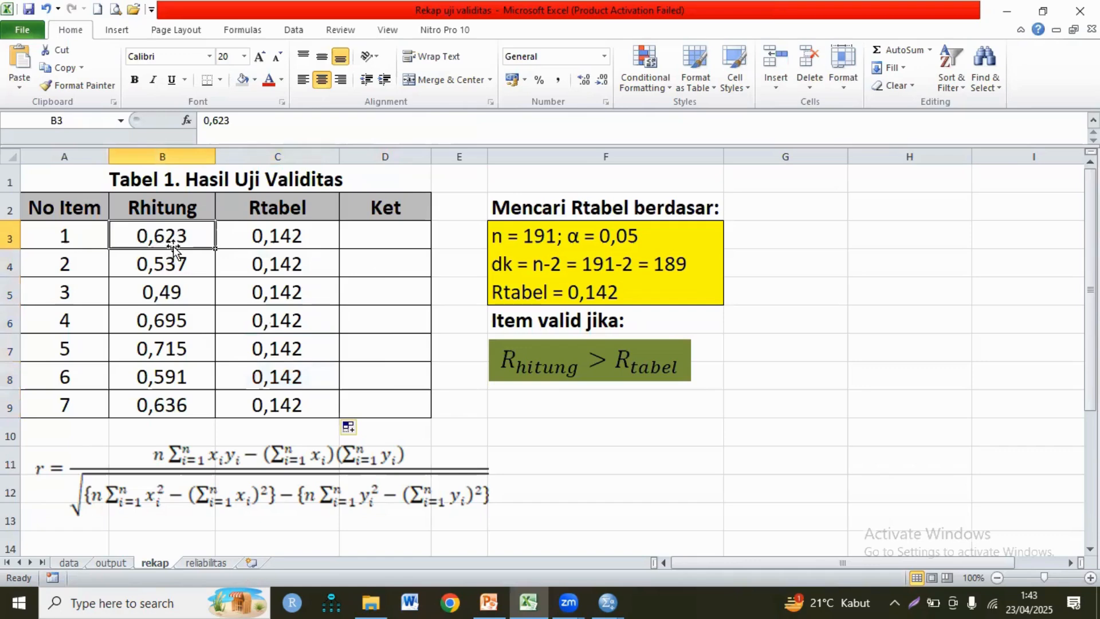
pyautogui.click(268, 240)
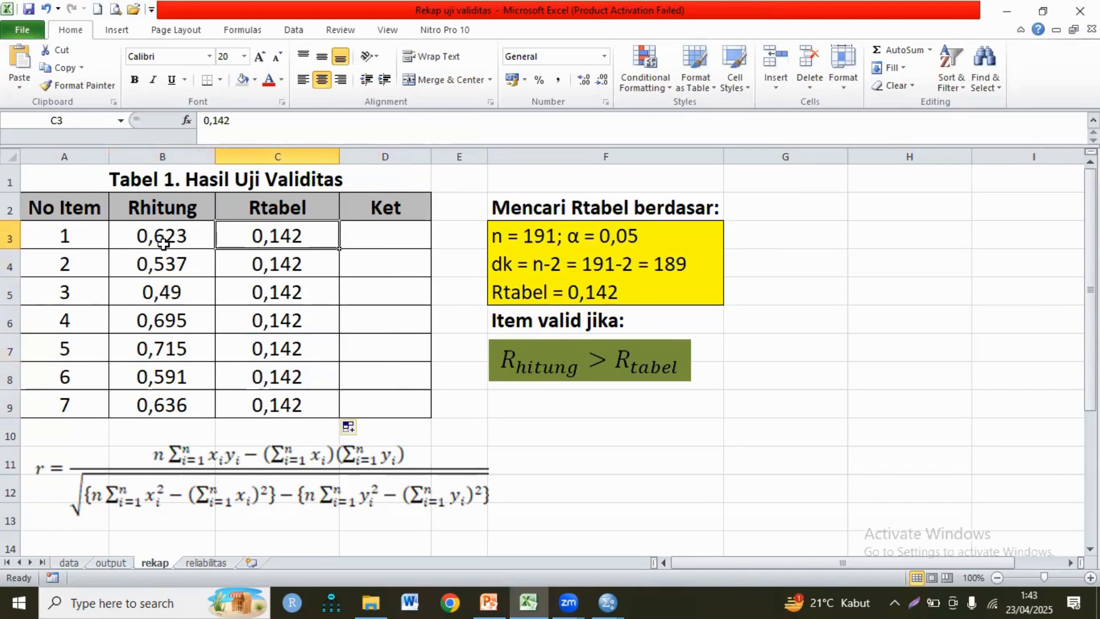
pyautogui.click(171, 240)
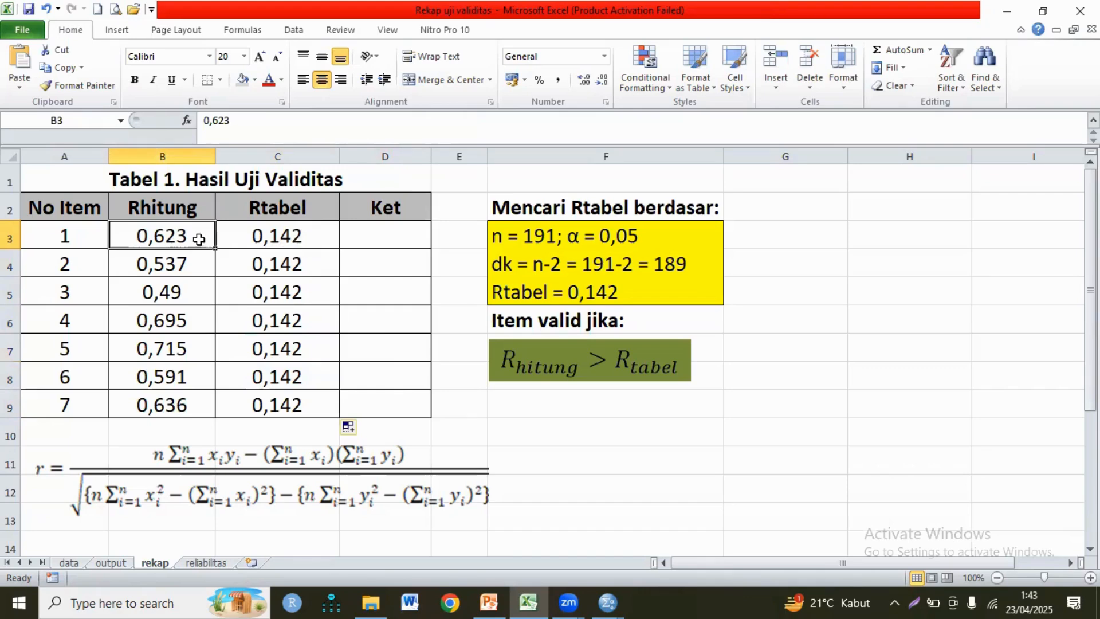
pyautogui.click(356, 244)
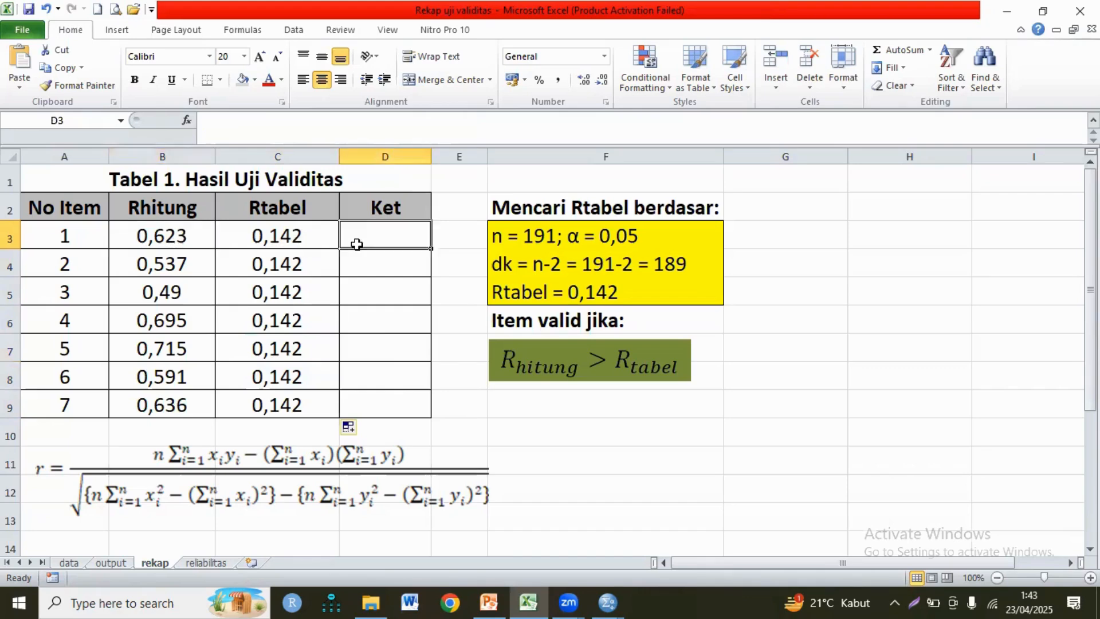
pyautogui.write('Valid')
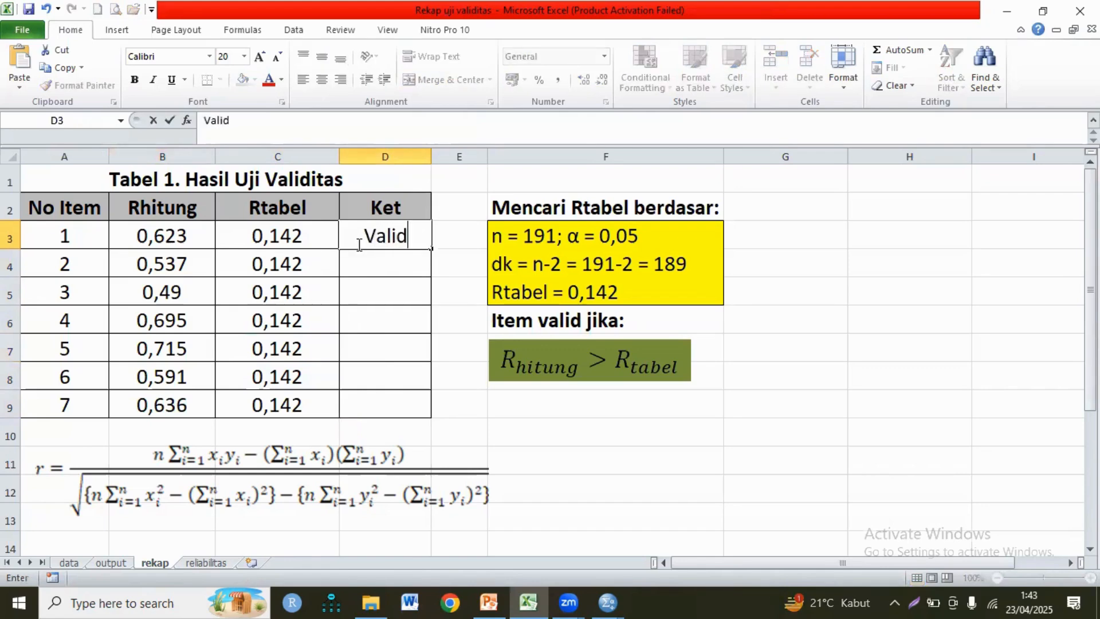
pyautogui.press('Return')
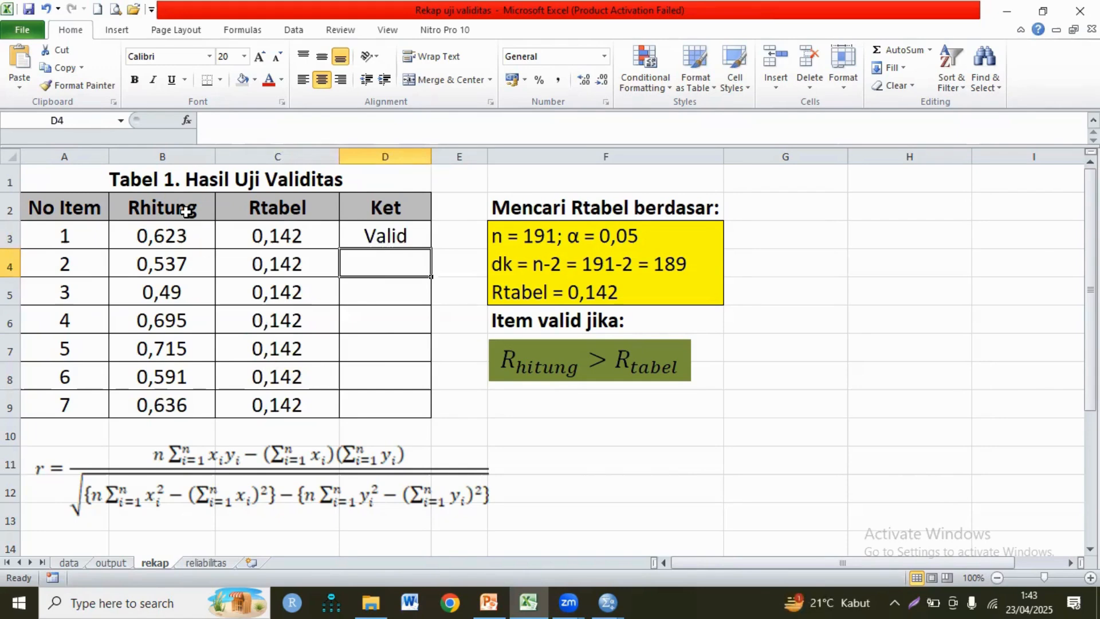
pyautogui.click(376, 236)
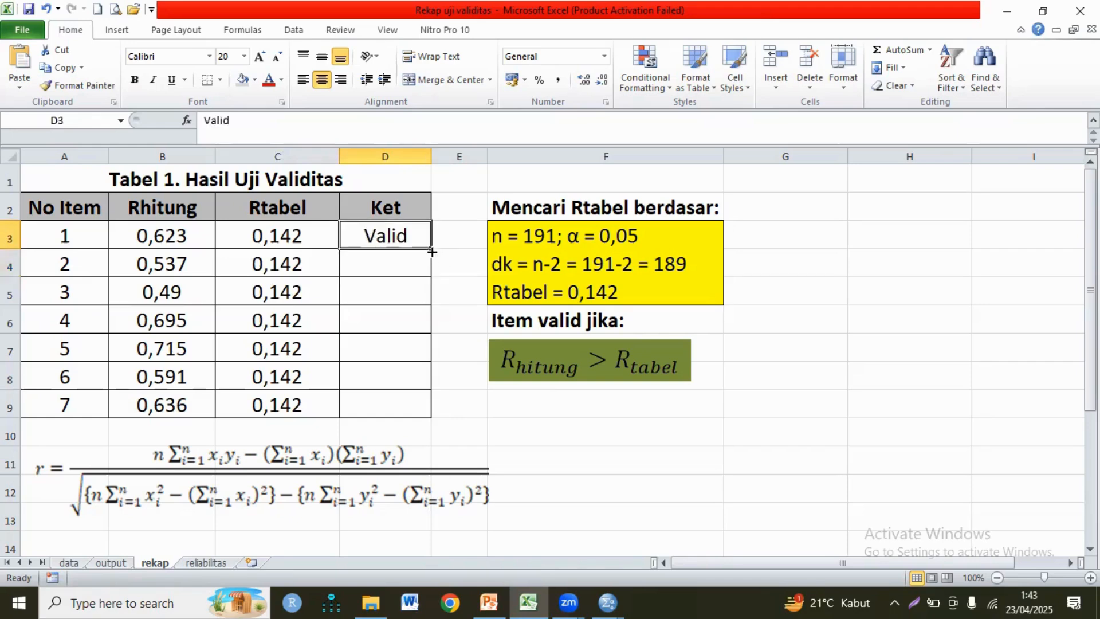
pyautogui.moveTo(431, 249); pyautogui.dragTo(409, 410)
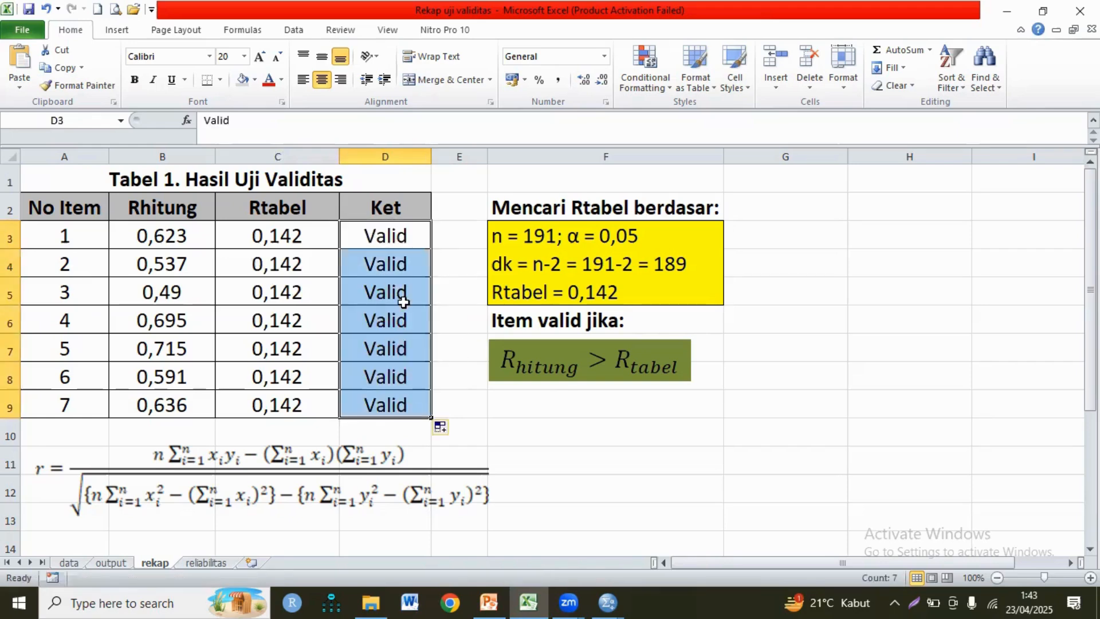
pyautogui.click(453, 311)
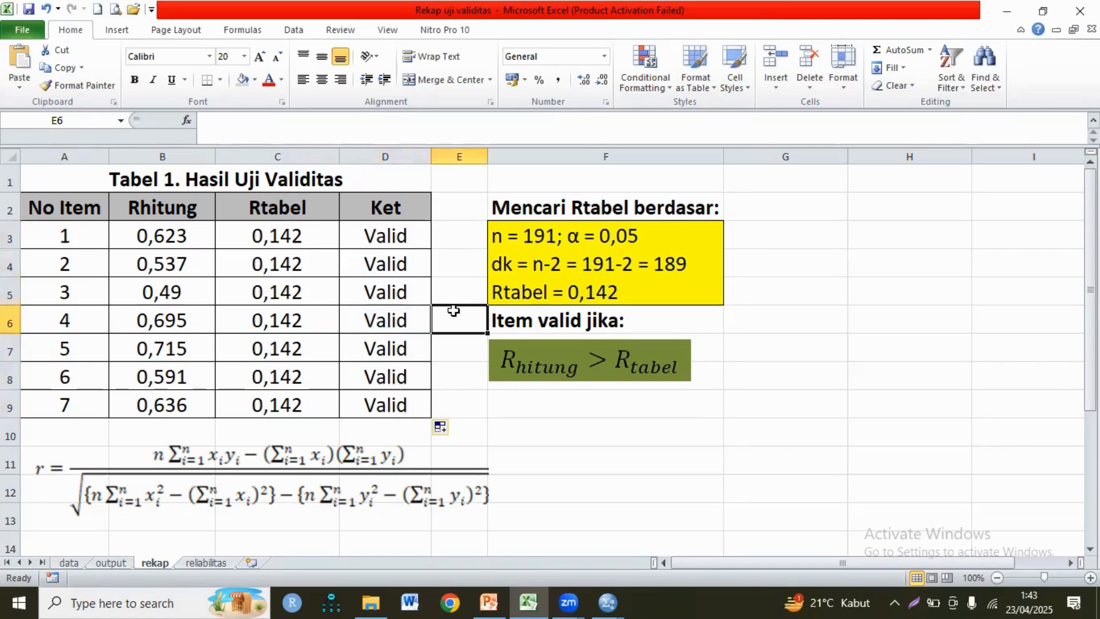
# Step: Review the correlation formula picture and the Rhitung values of items 1 and 2
pyautogui.doubleClick(277, 462)
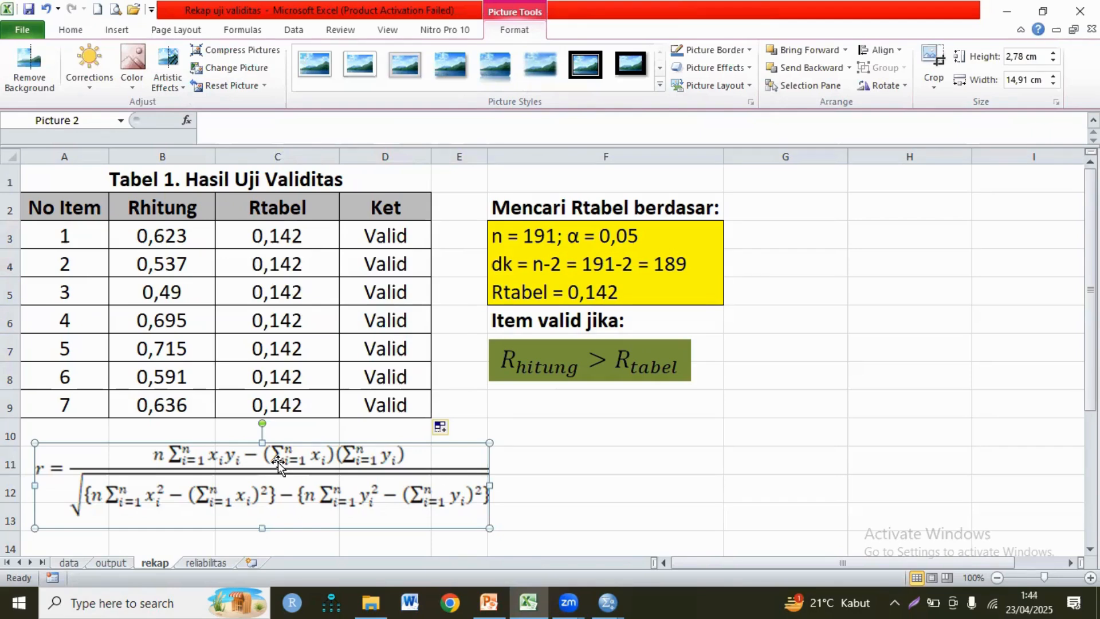
pyautogui.click(528, 437)
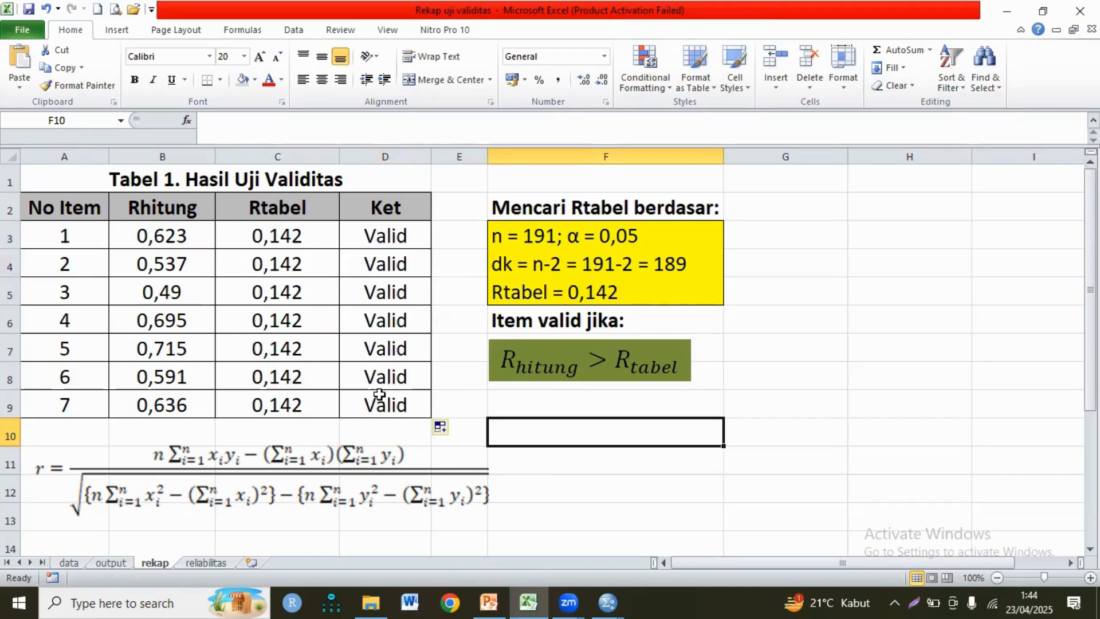
pyautogui.click(185, 234)
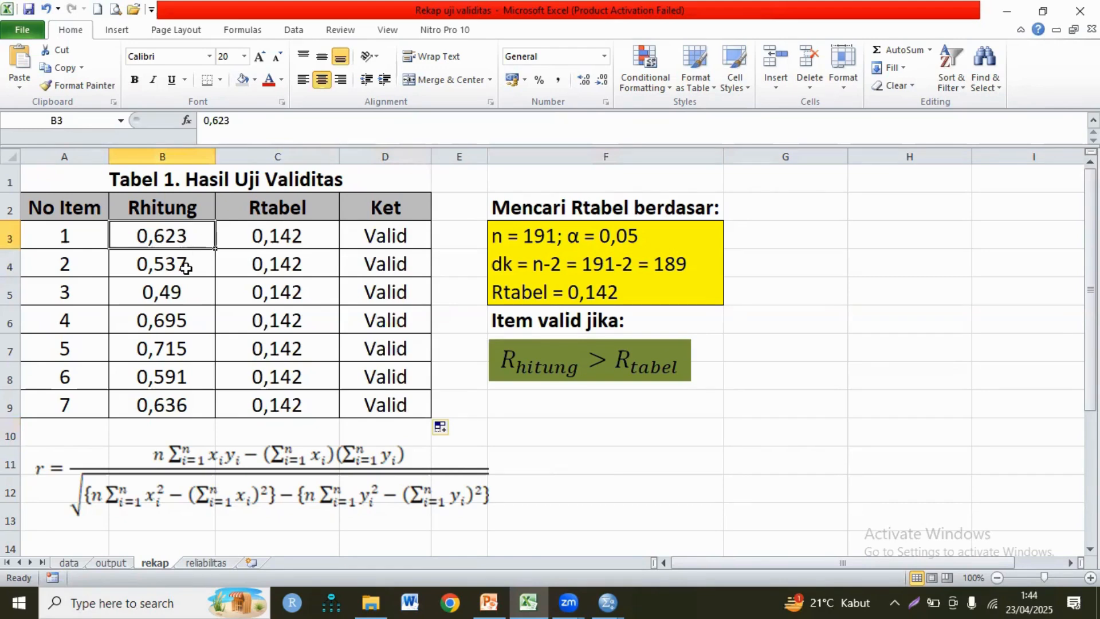
pyautogui.click(186, 268)
pyautogui.click(521, 425)
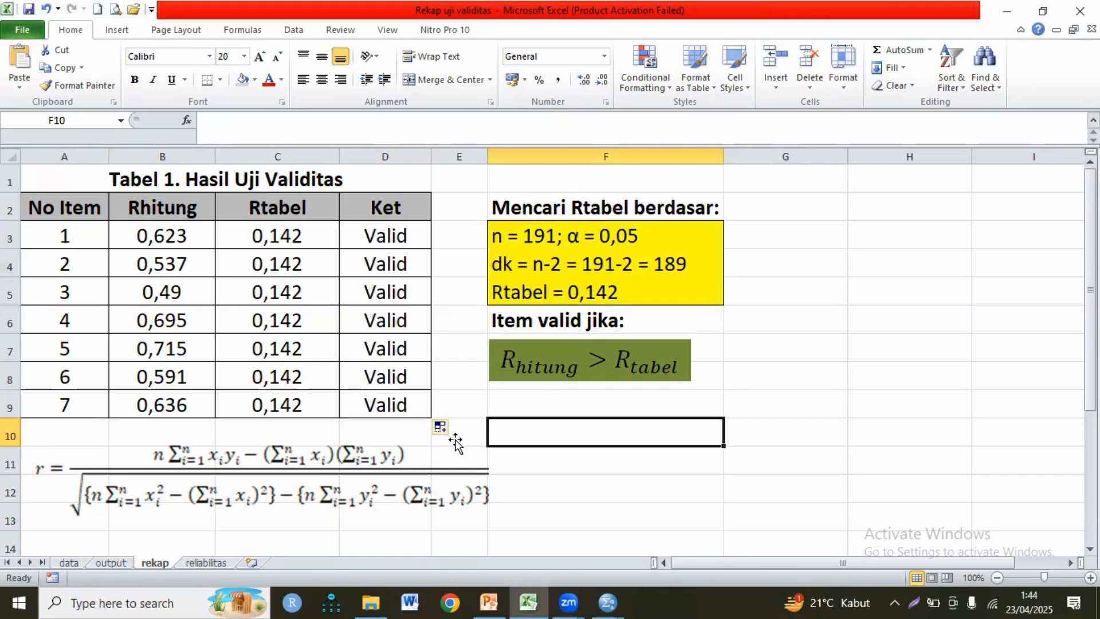
# Step: Switch to the SPSS data set, return to the first case, and select the empty cell beside its Total value
pyautogui.click(608, 601)
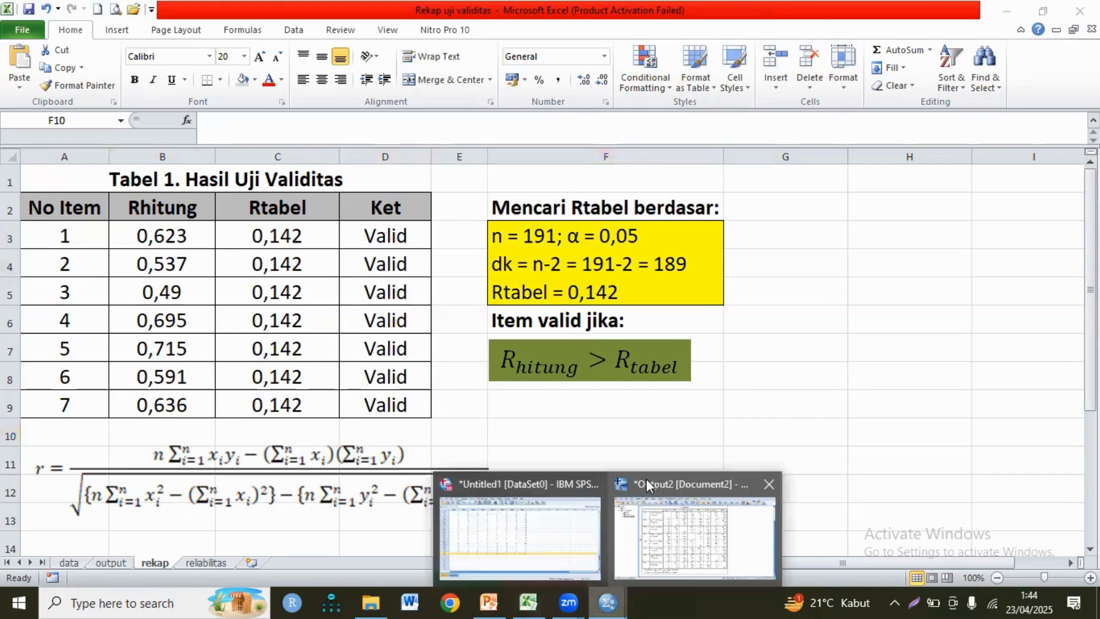
pyautogui.click(561, 482)
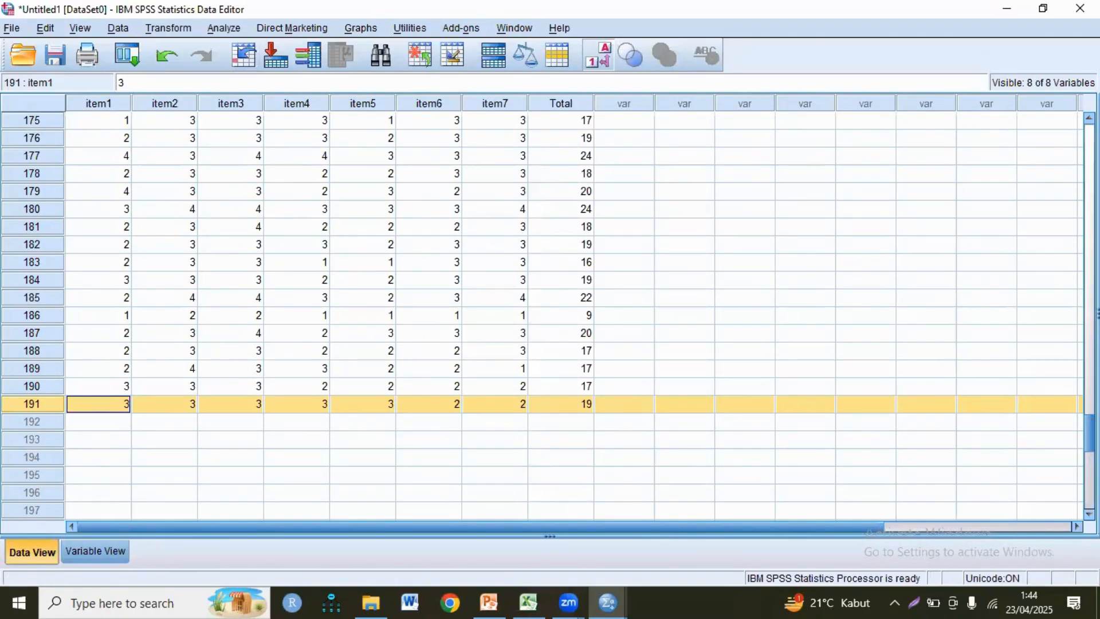
pyautogui.moveTo(1088, 433); pyautogui.dragTo(1088, 138)
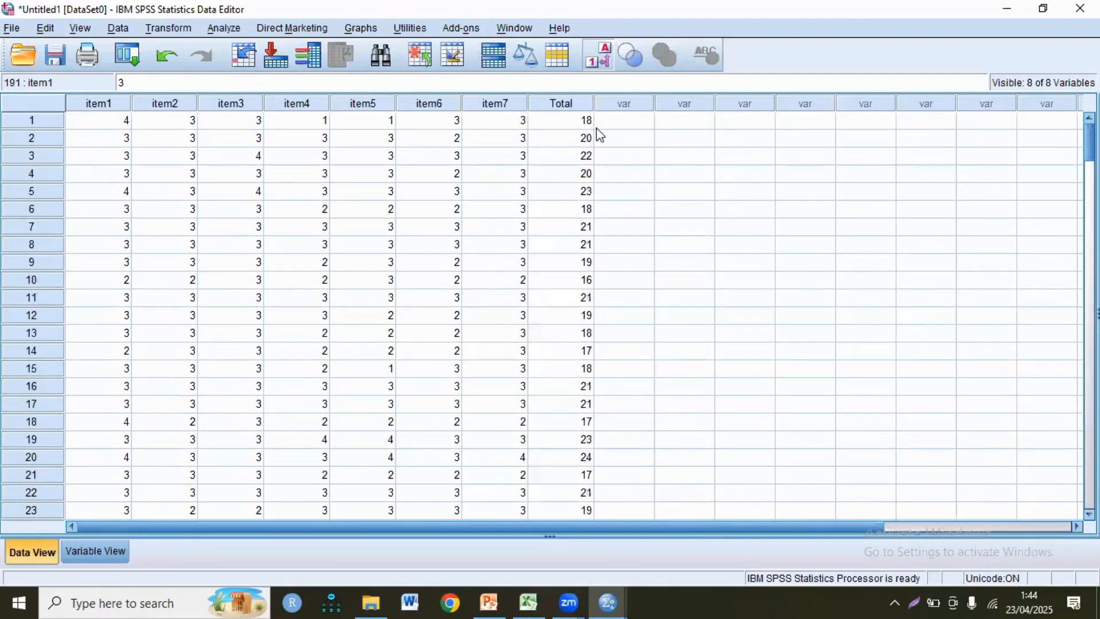
pyautogui.click(624, 104)
pyautogui.click(627, 120)
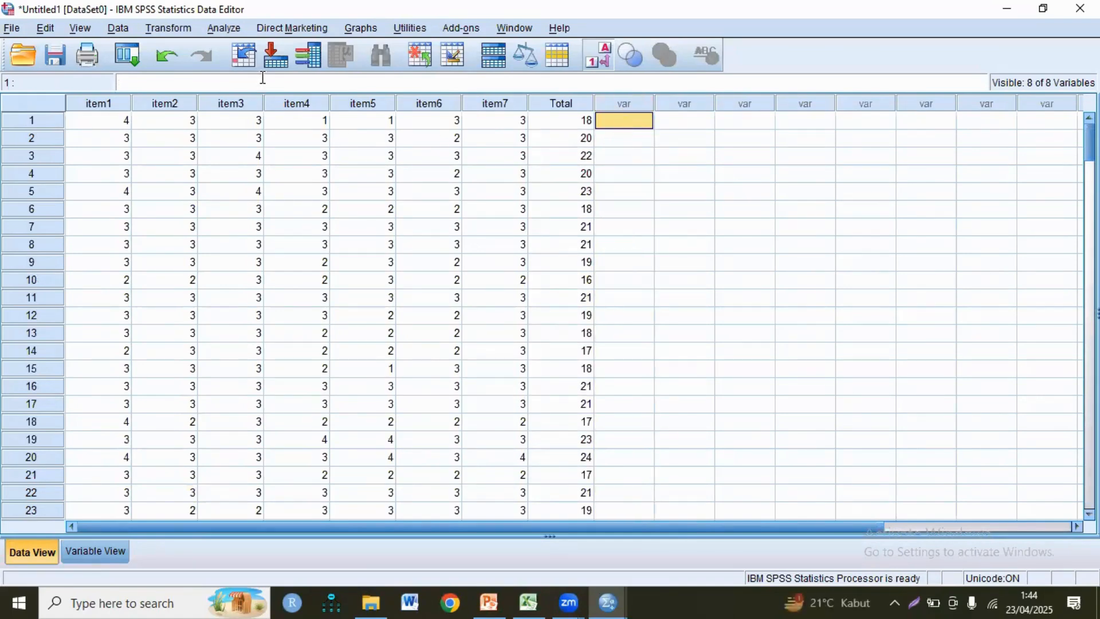
# Step: Run a Scale Reliability Analysis on item1 through item7 with the Alpha model, leaving out Total
pyautogui.click(225, 28)
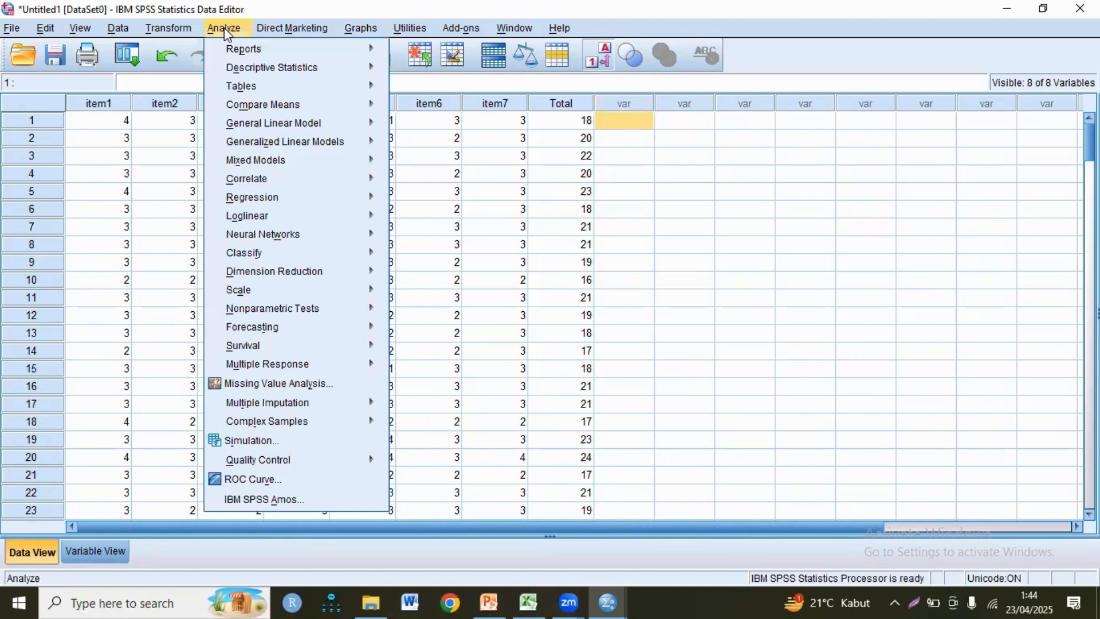
pyautogui.moveTo(300, 292)
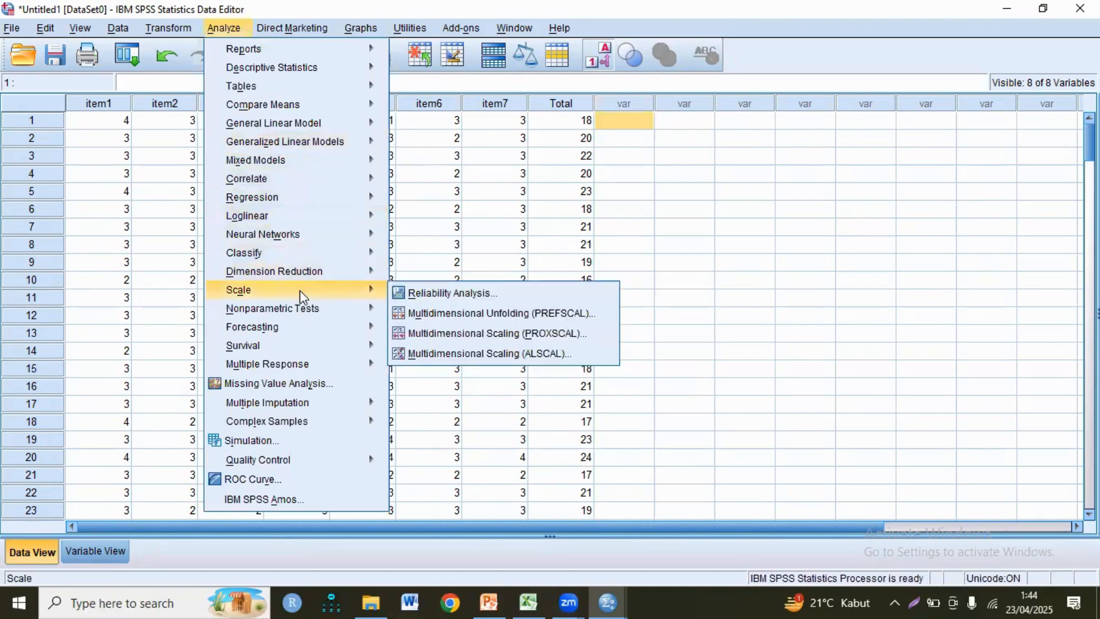
pyautogui.click(418, 294)
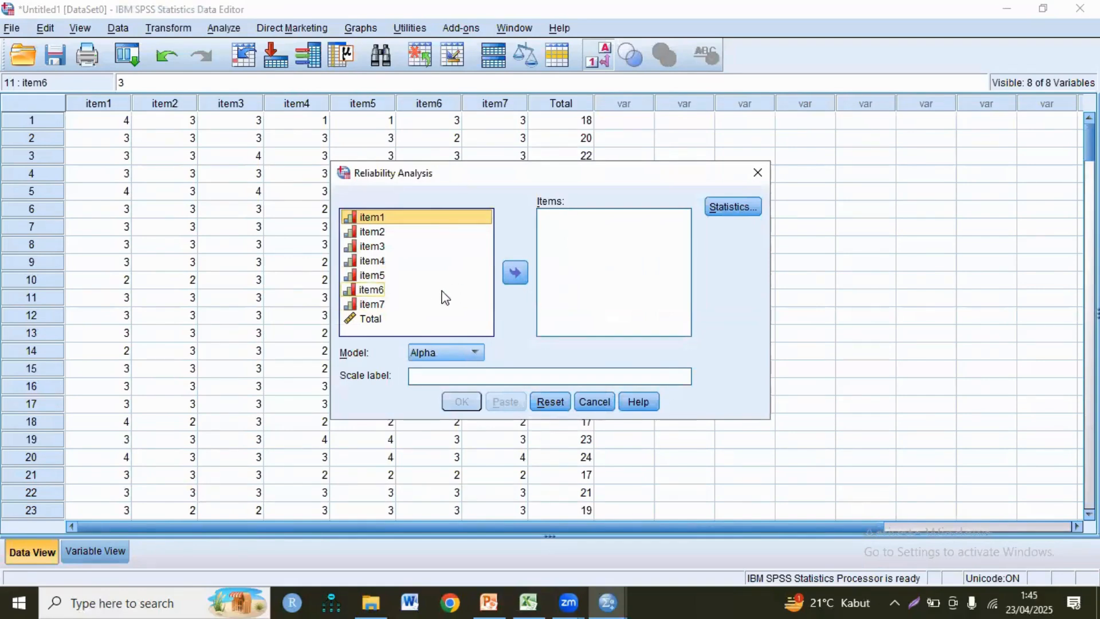
pyautogui.keyDown('shift'); pyautogui.click(373, 309); pyautogui.keyUp('shift')
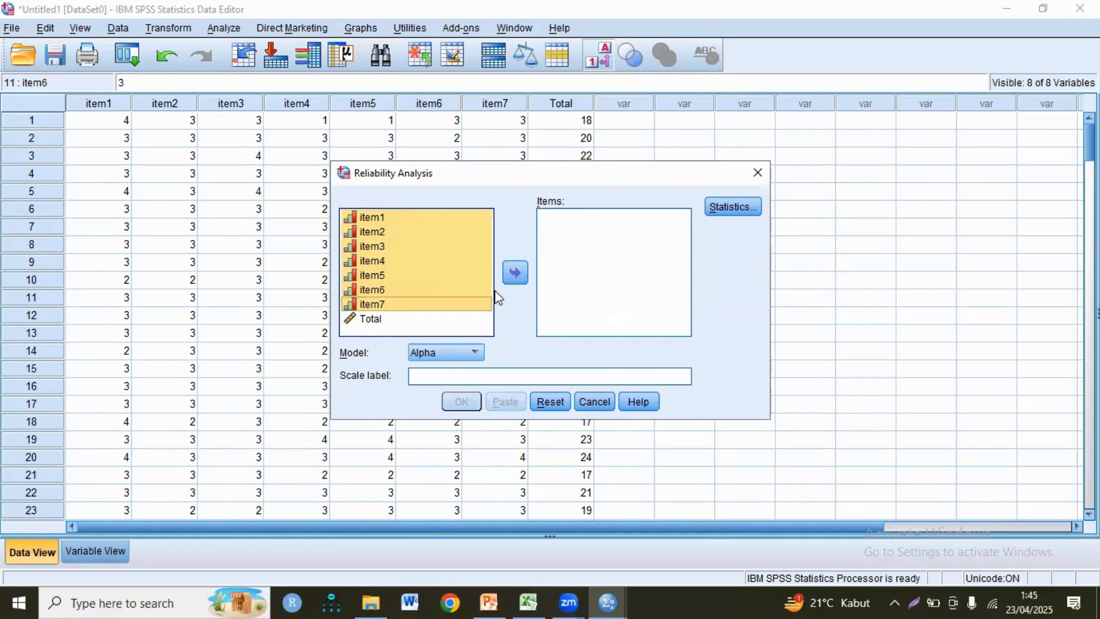
pyautogui.click(515, 274)
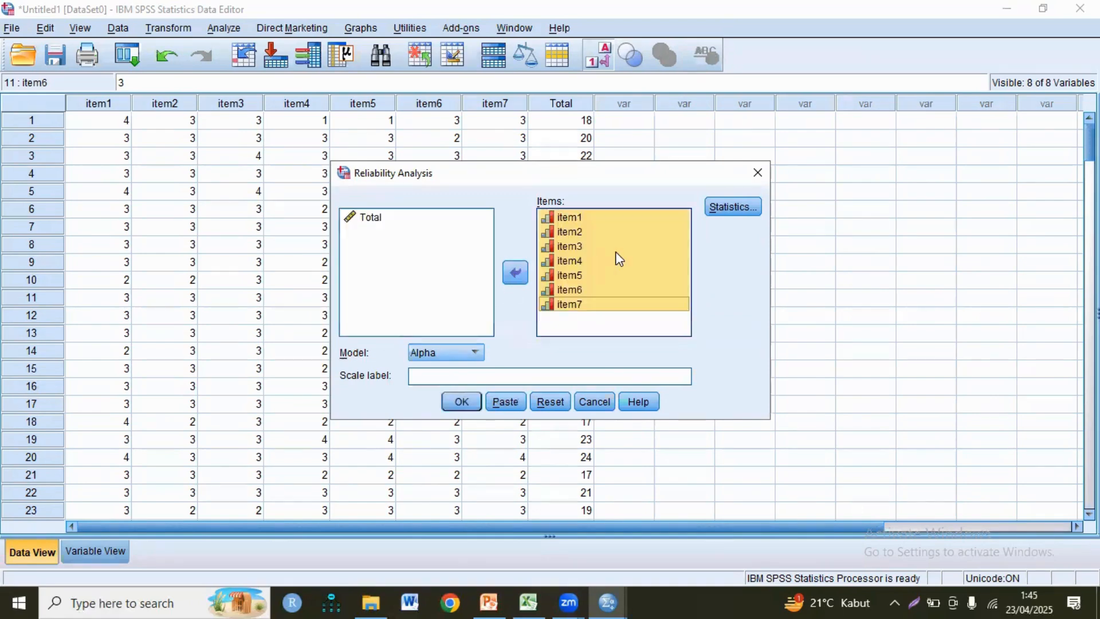
pyautogui.click(475, 354)
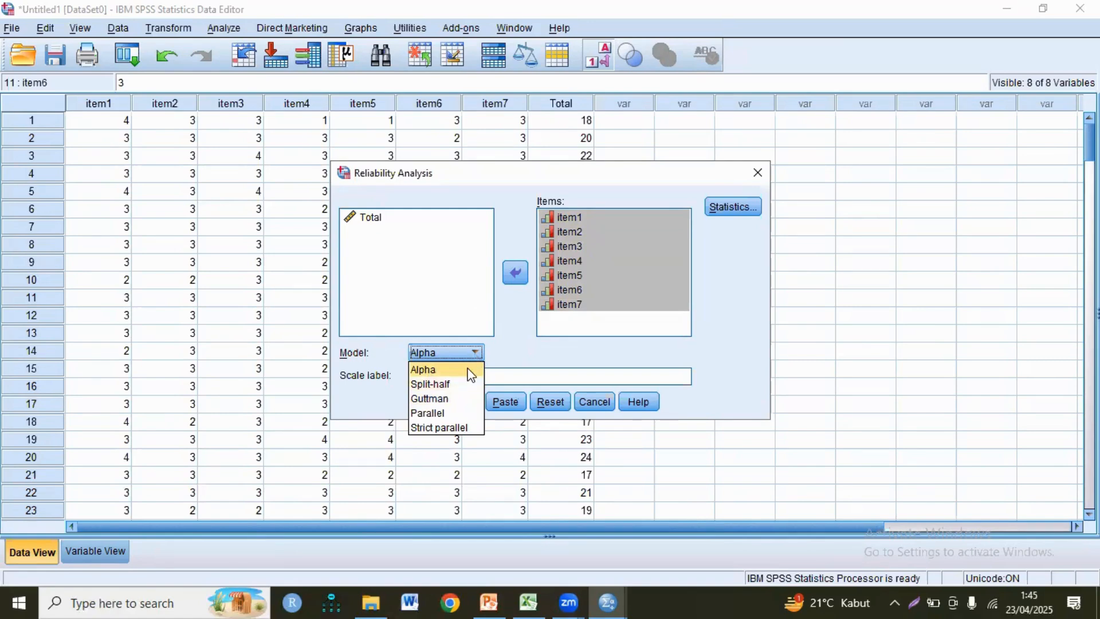
pyautogui.click(470, 375)
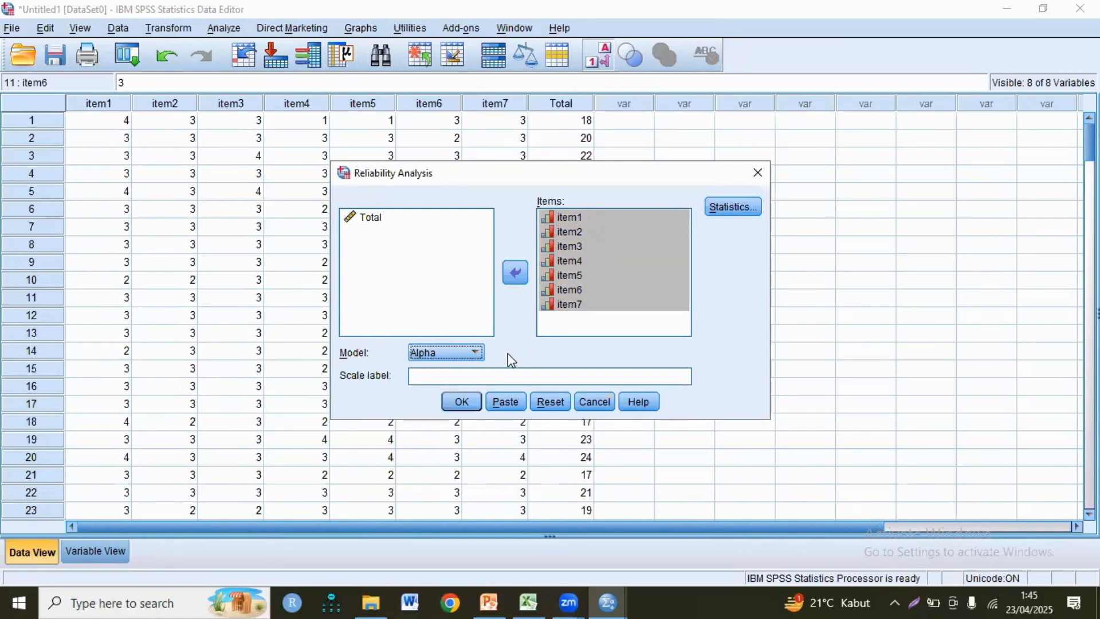
pyautogui.click(462, 401)
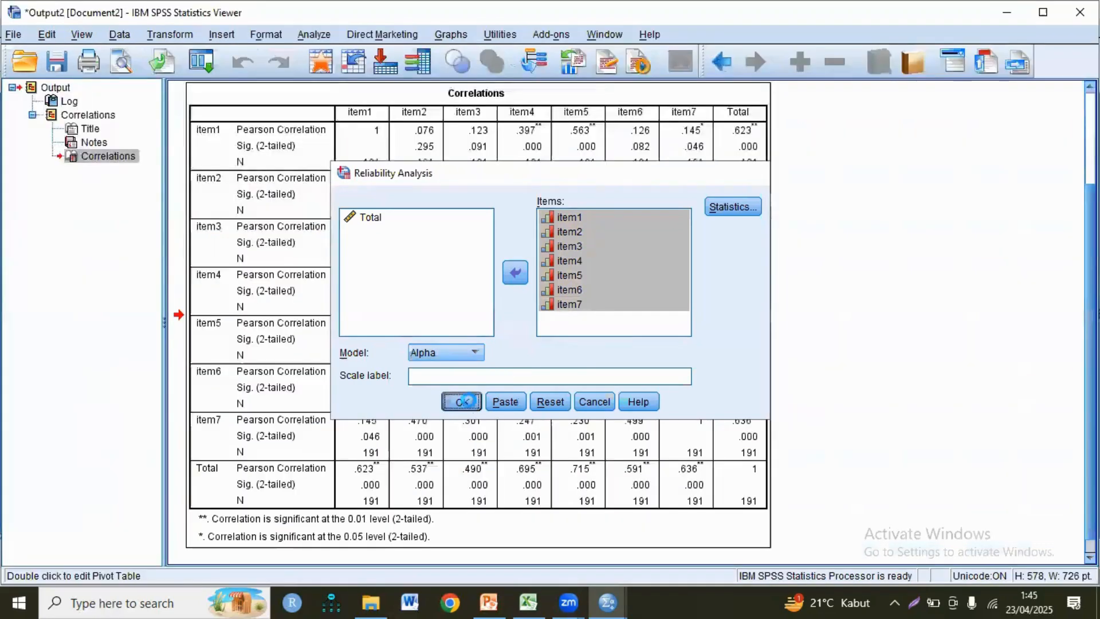
# Step: Compare the Cronbach's Alpha in the Reliability Statistics table with the Kriteria Reliabilitas slide in PowerPoint, returning to the SPSS output
pyautogui.click(295, 480)
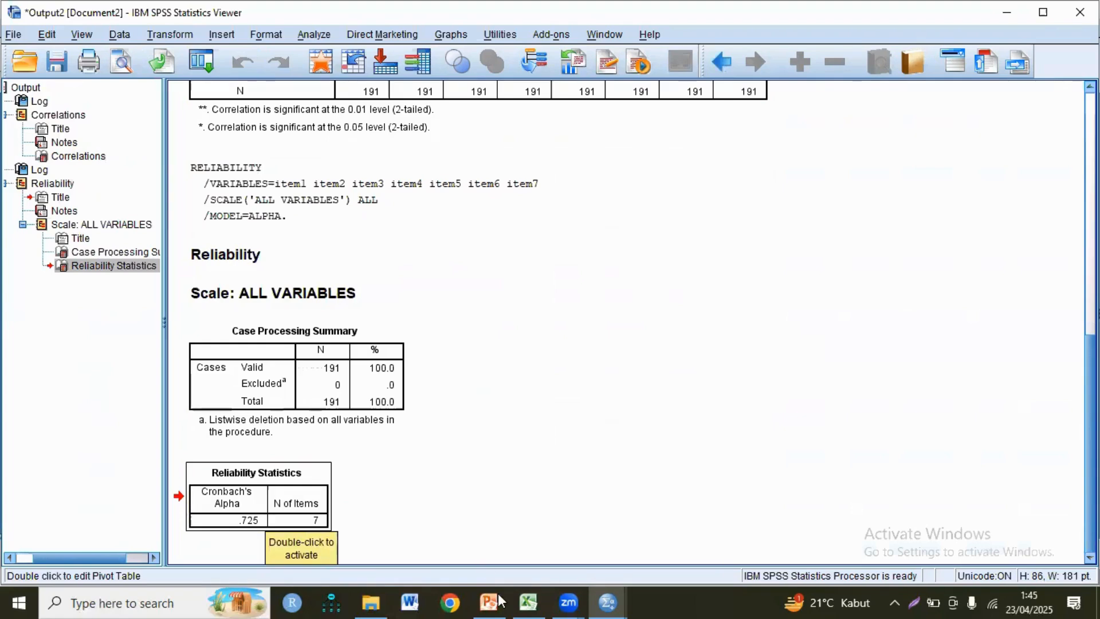
pyautogui.hotkey('alt', 'Tab')
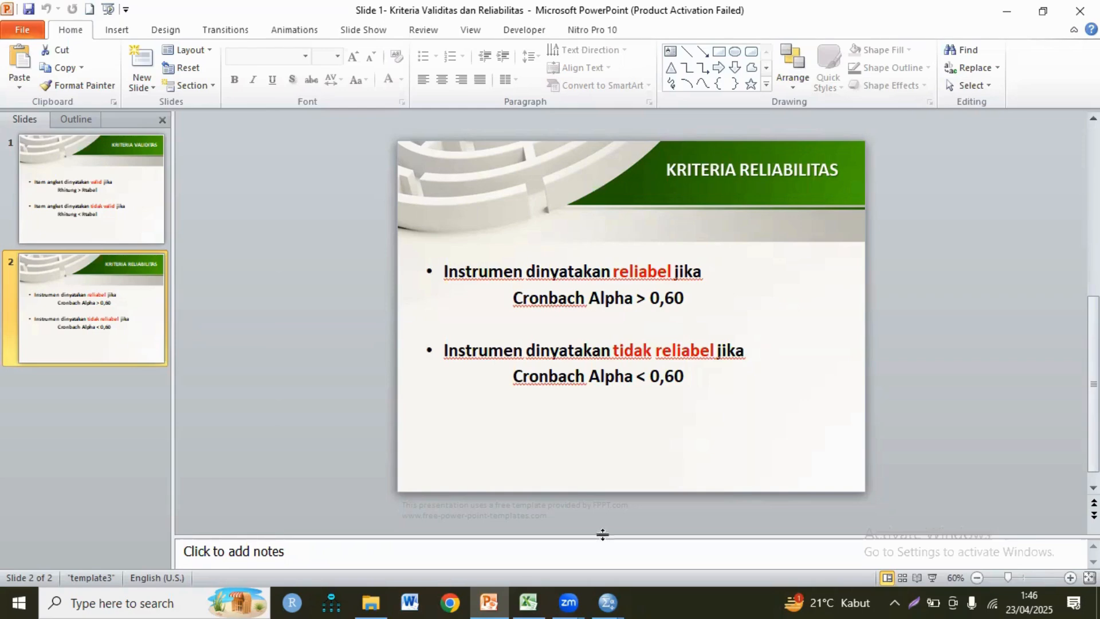
pyautogui.moveTo(637, 595)
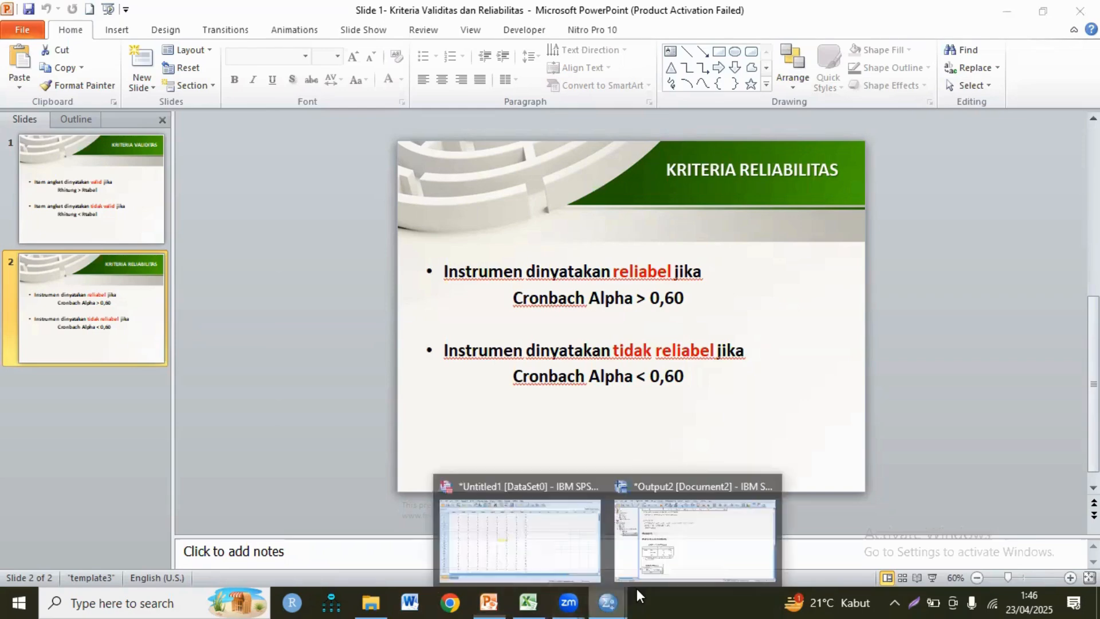
pyautogui.click(689, 485)
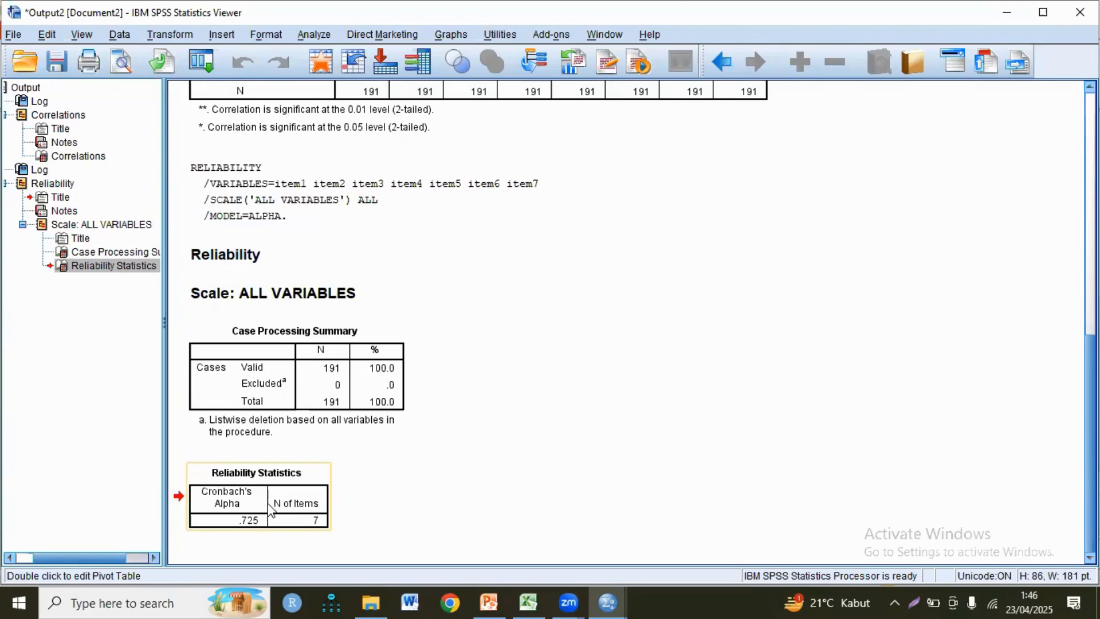
pyautogui.click(362, 485)
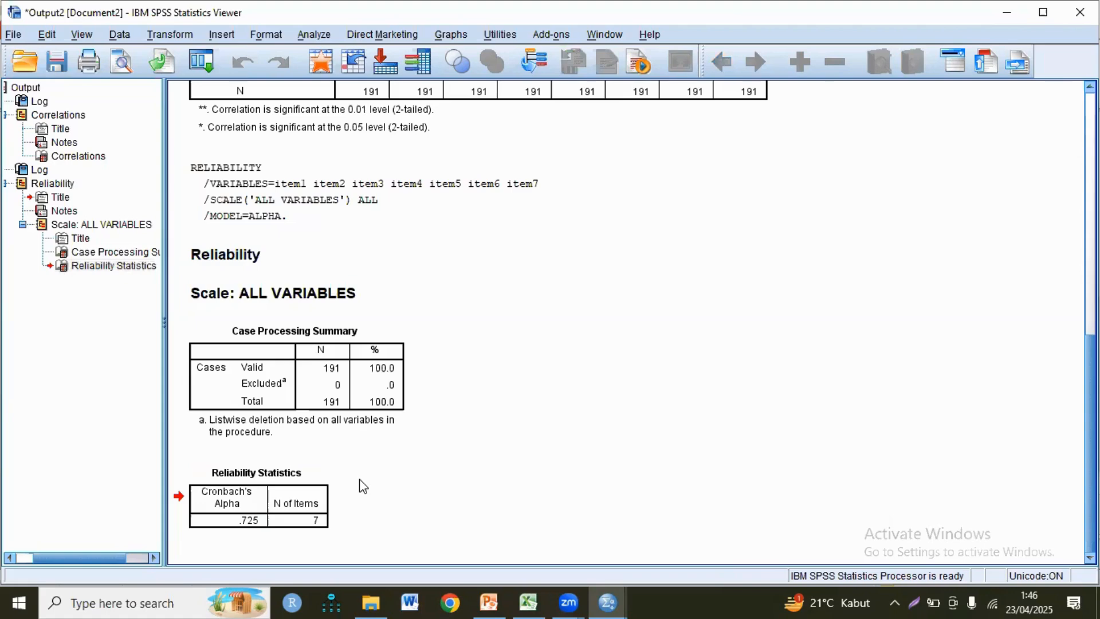